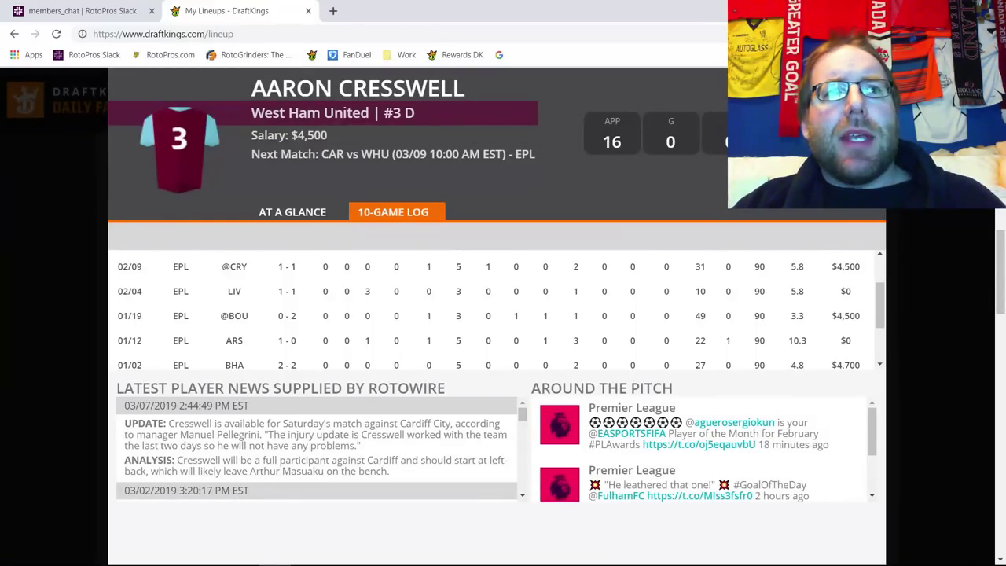
Close the open player card, list the midfielders, and review Michail Antonio's 10-game log.
key("Escape")
left_click(170, 264)
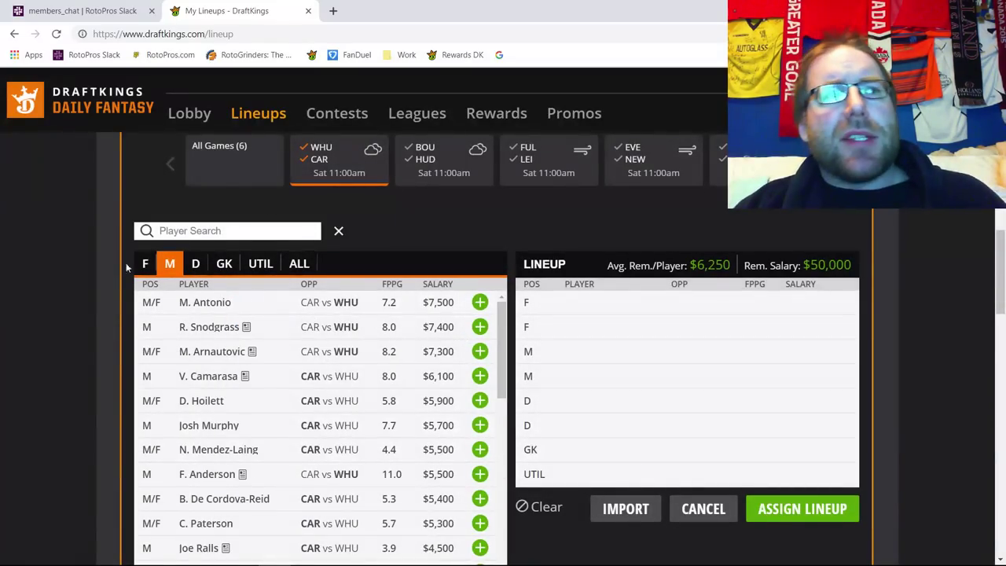
left_click(205, 308)
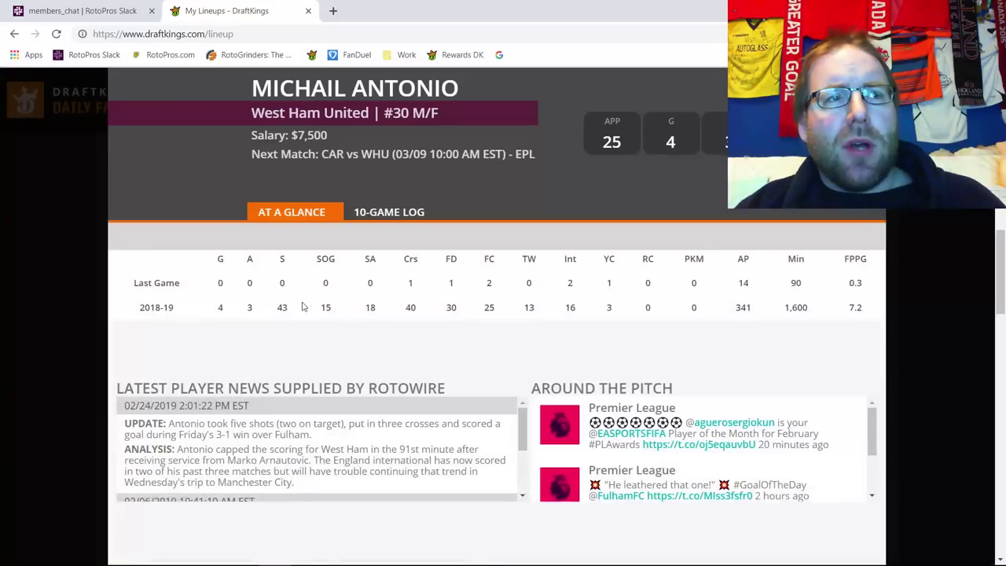
left_click(417, 213)
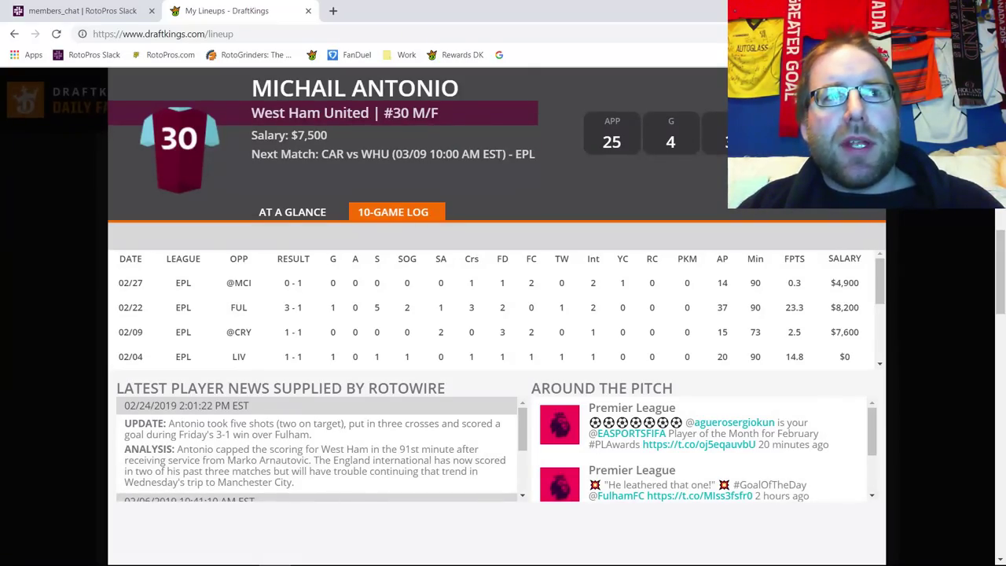
key("Escape")
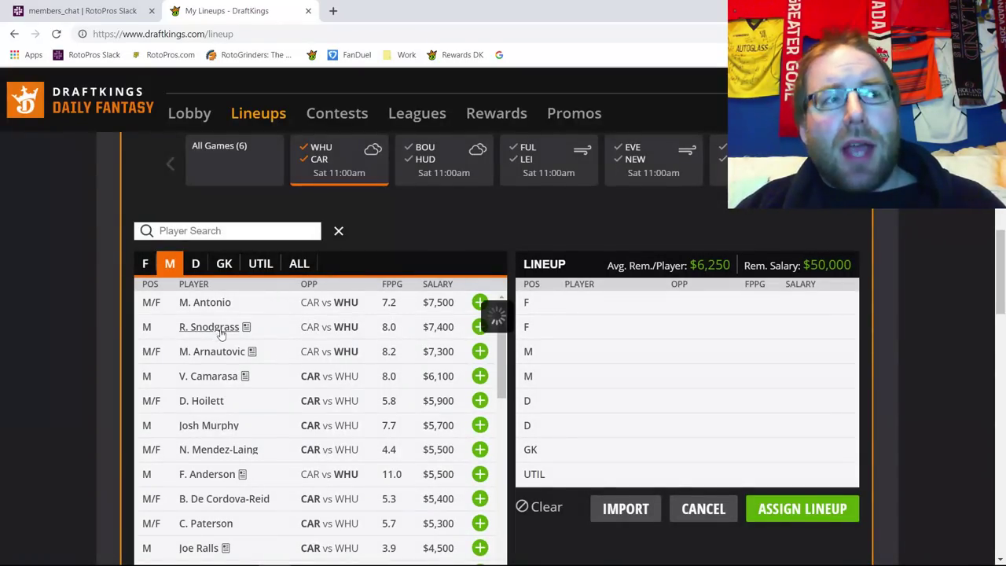
Review the 10-game log of West Ham midfielder Robert Snodgrass.
left_click(221, 334)
left_click(412, 214)
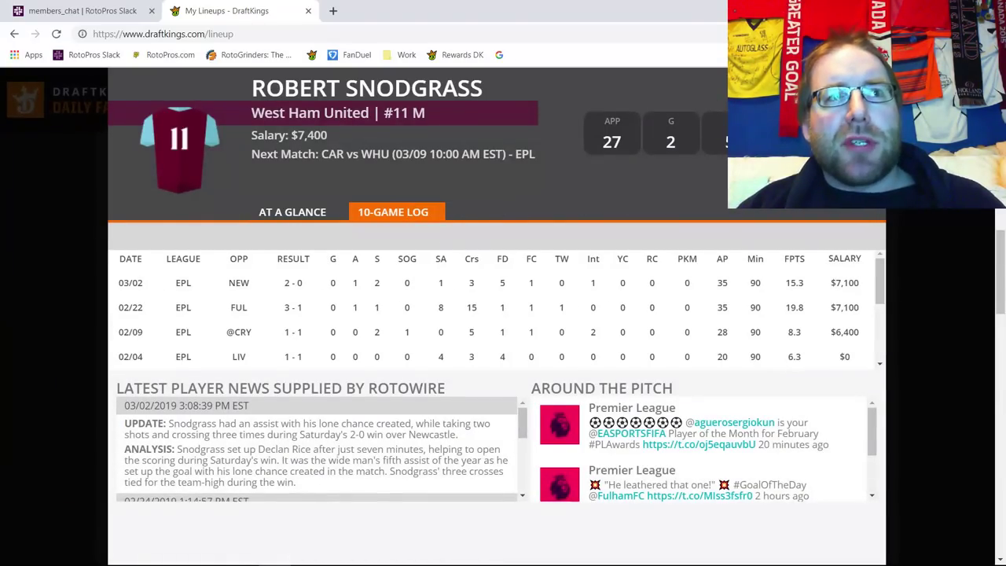
key("Escape")
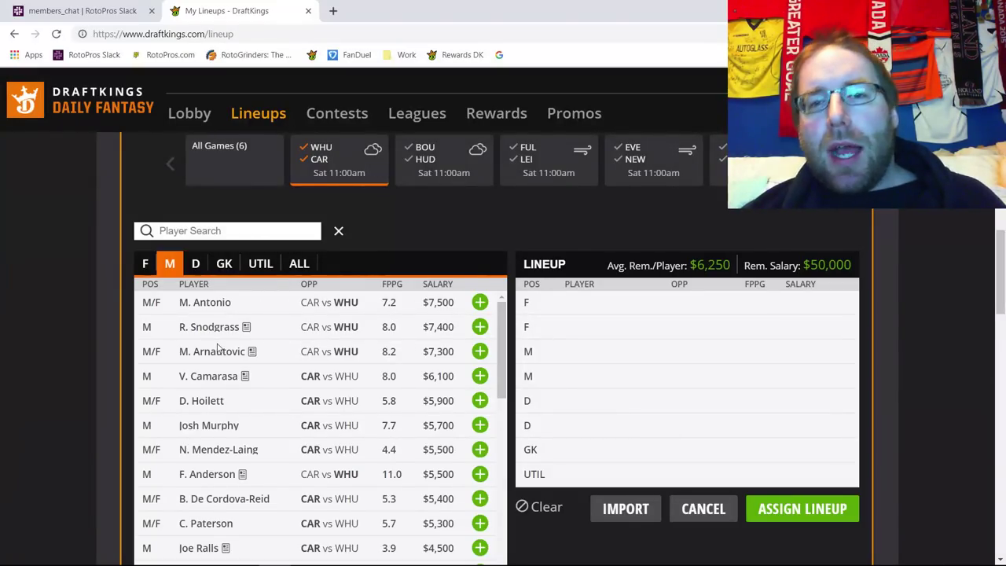
Filter the midfielders to West Ham players only and add M. Lanzini to the lineup.
left_click(321, 147)
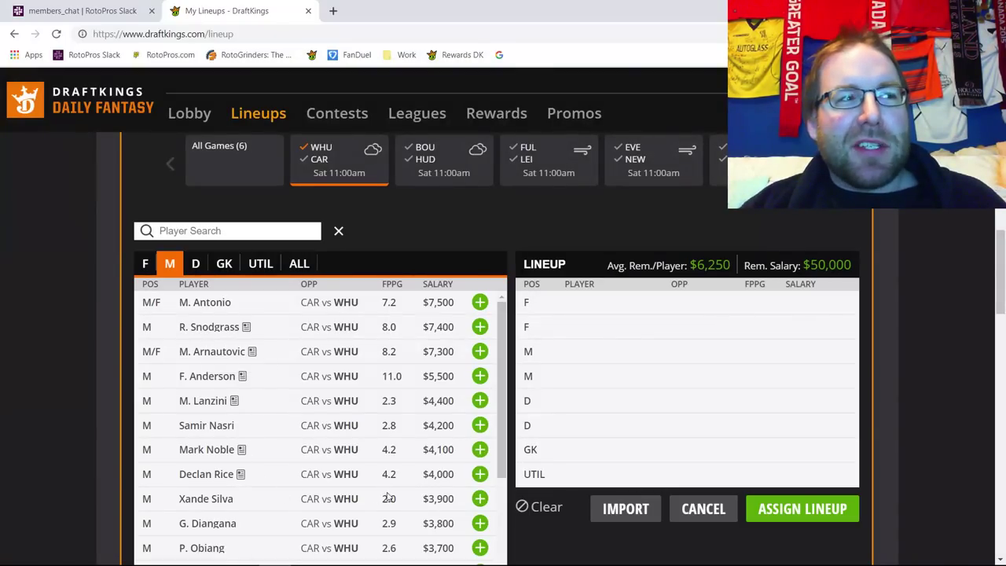
left_click(479, 401)
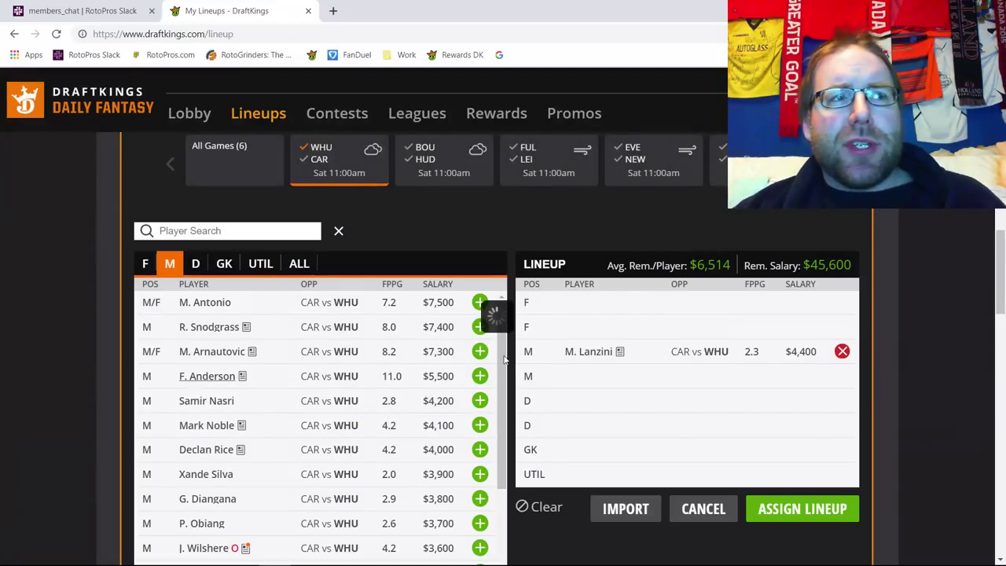
Examine Felipe Anderson's salary and his 10-game log, including crosses and fantasy points per match.
left_click(195, 377)
left_click(397, 214)
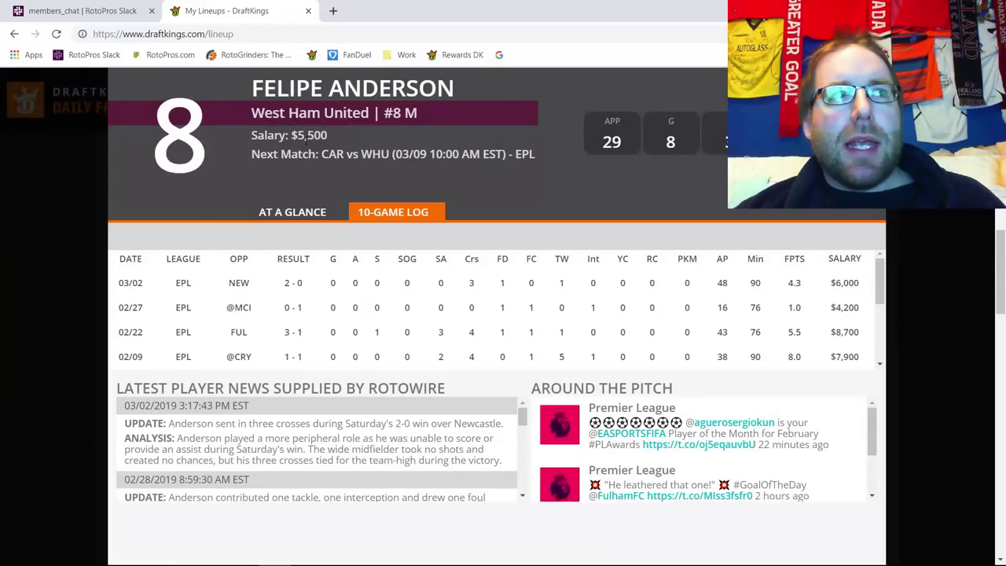
triple_click(305, 140)
left_click(305, 140)
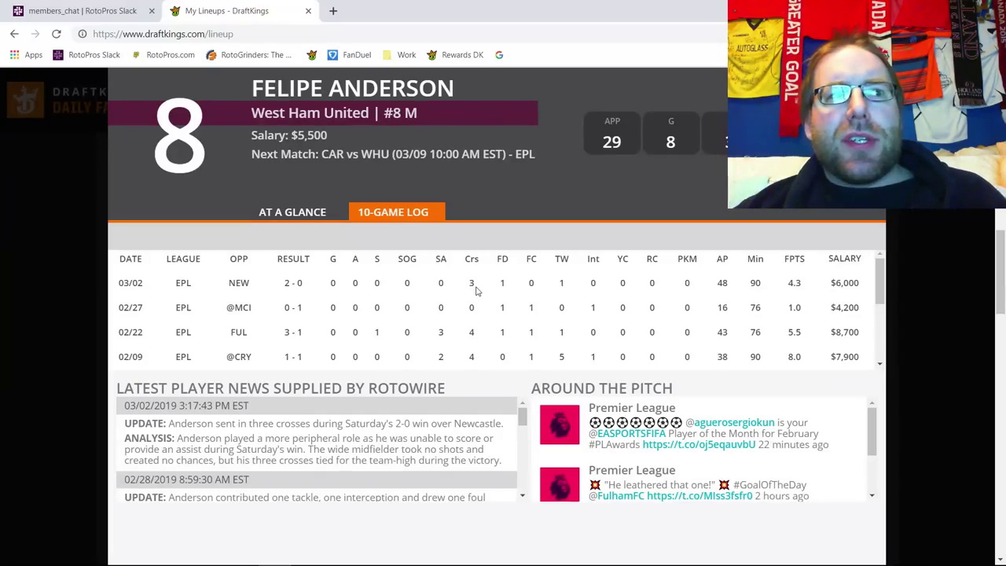
scroll(476, 297, "down", 3)
scroll(475, 298, "up", 4)
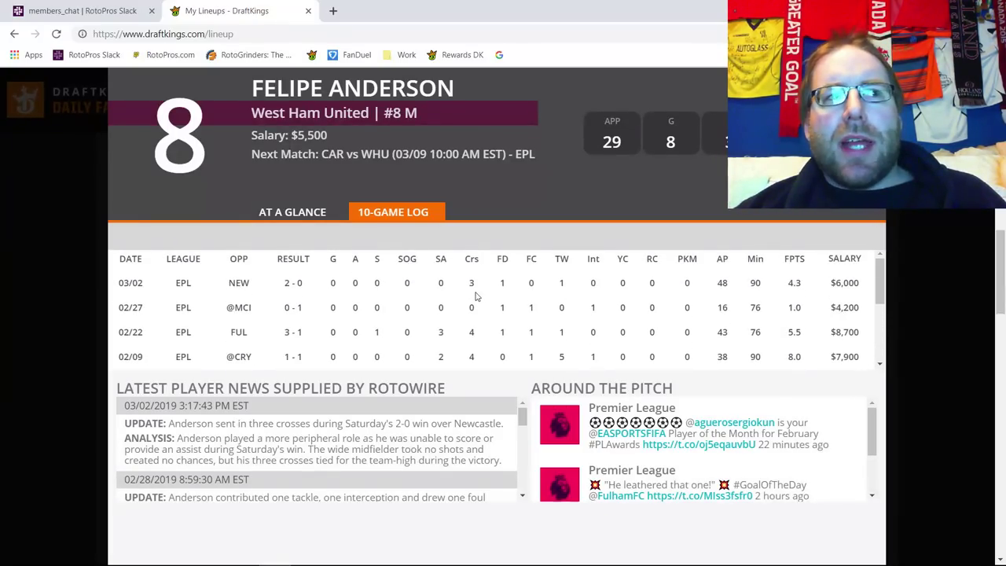
key("Escape")
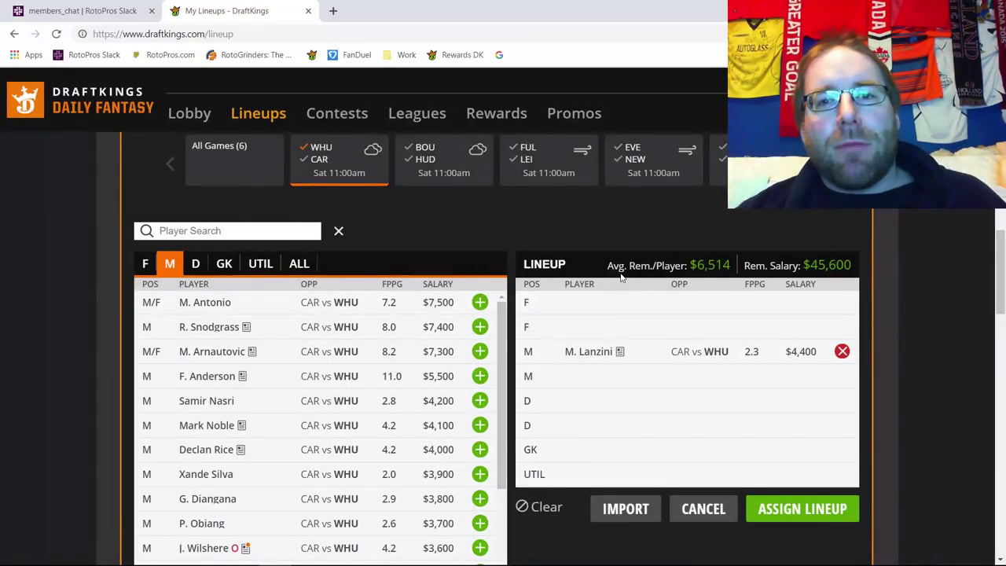
Look over West Ham's defenders, midfielders and forwards, and check forward J. Chicharito's 10-game log.
left_click(196, 268)
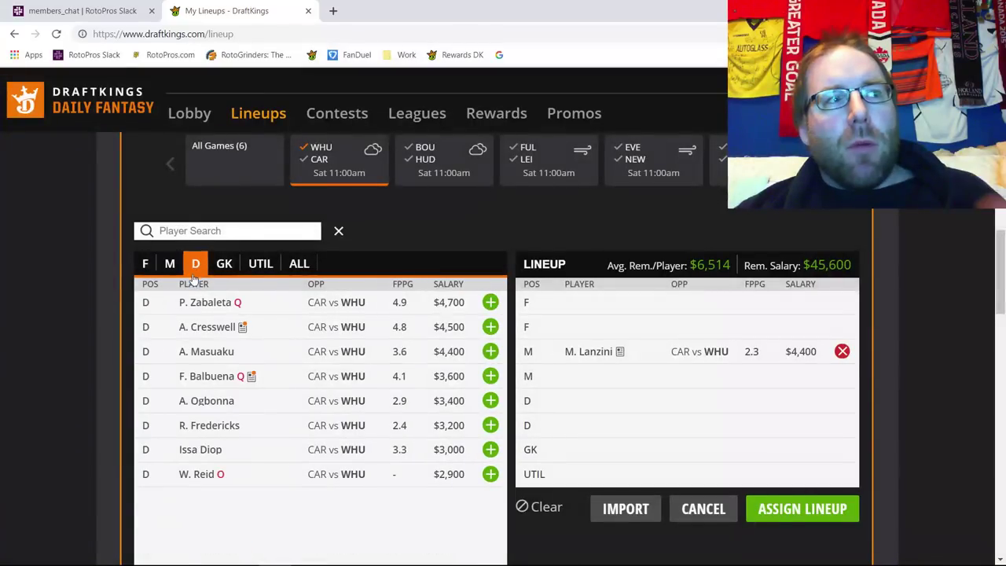
left_click(172, 268)
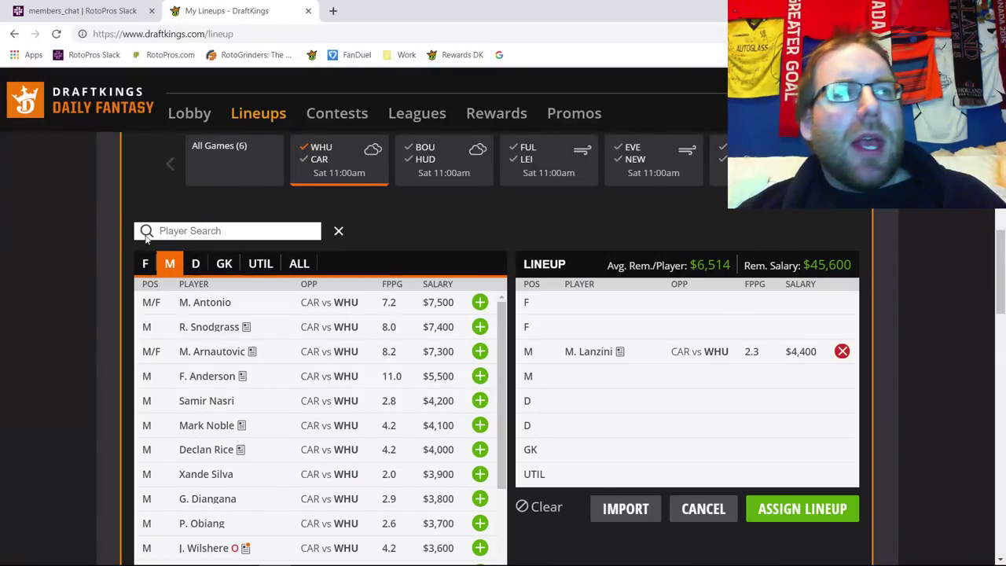
left_click(145, 265)
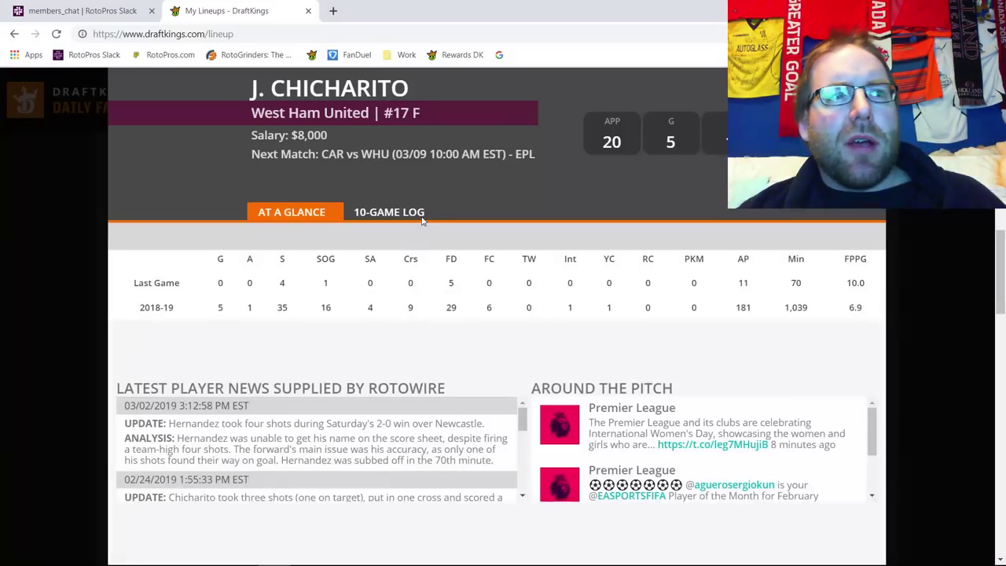
left_click(366, 306)
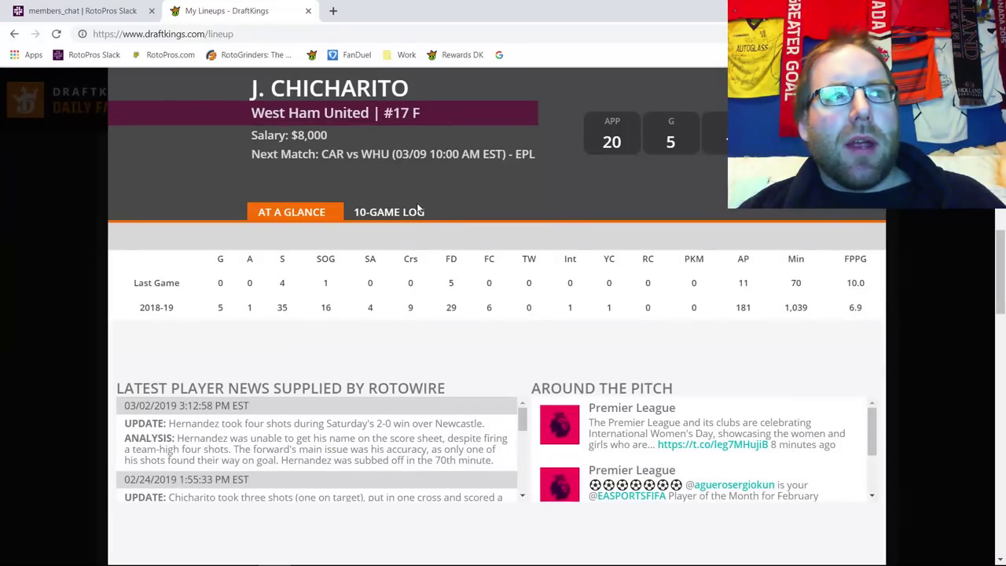
left_click(425, 214)
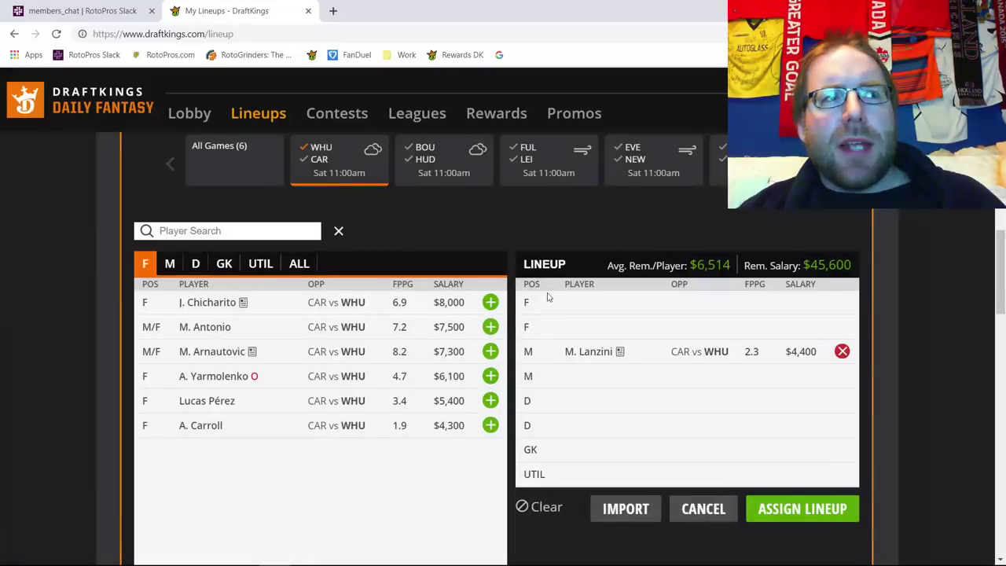
key("Escape")
Review Marko Arnautovic's 10-game log for recent minutes and fantasy points.
left_click(212, 354)
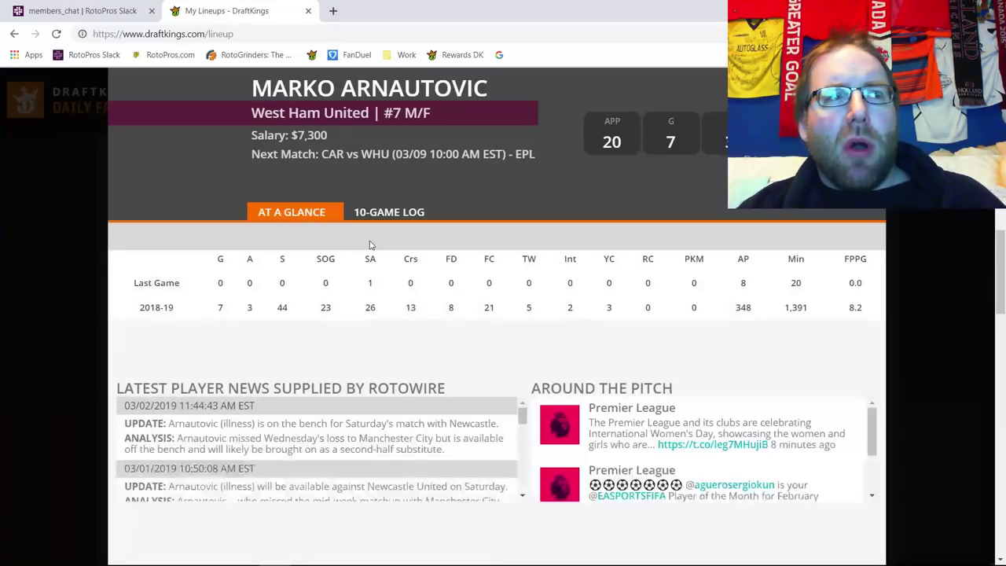
left_click(416, 214)
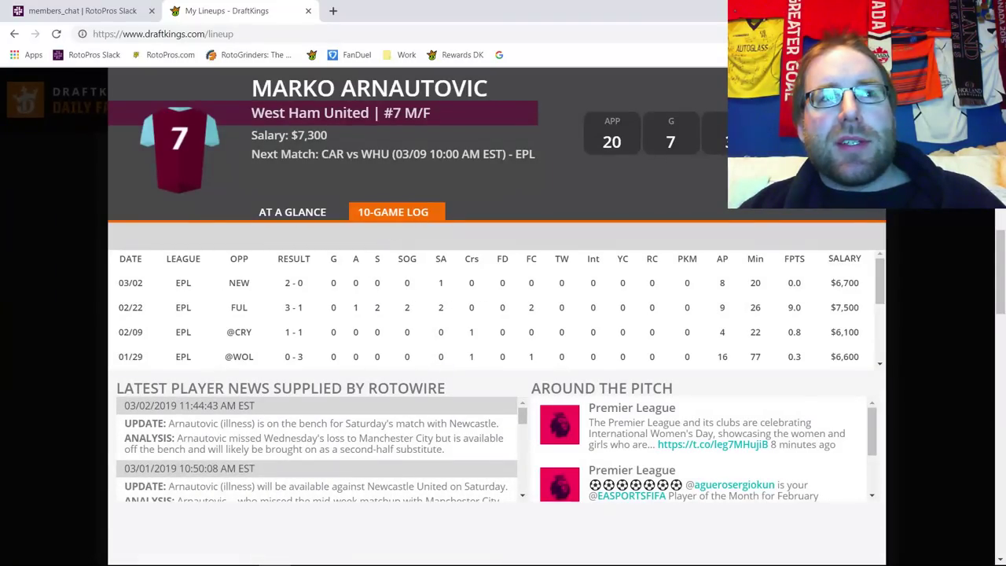
key("Escape")
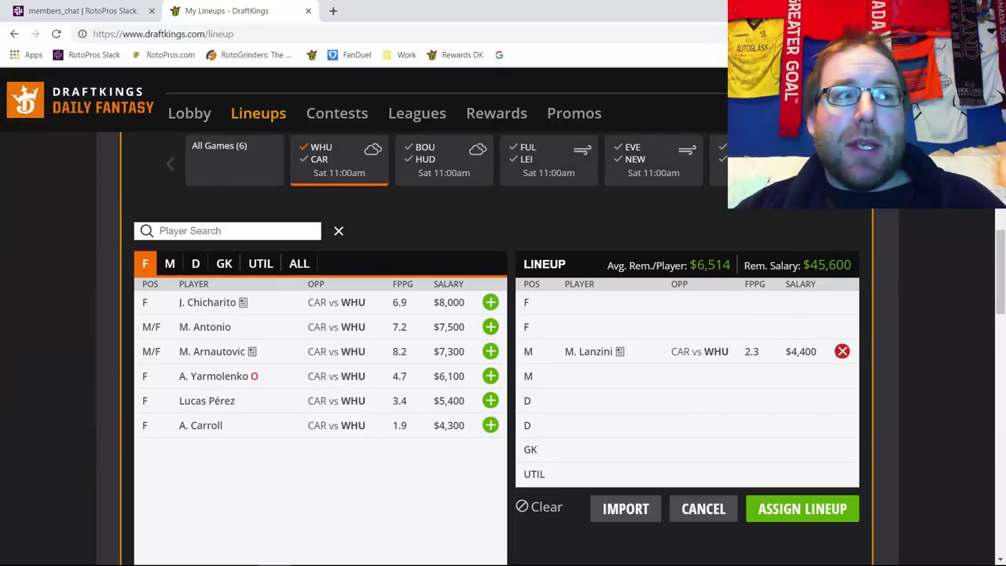
Switch the player list from West Ham to Cardiff City and show only the goalkeepers.
left_click(309, 149)
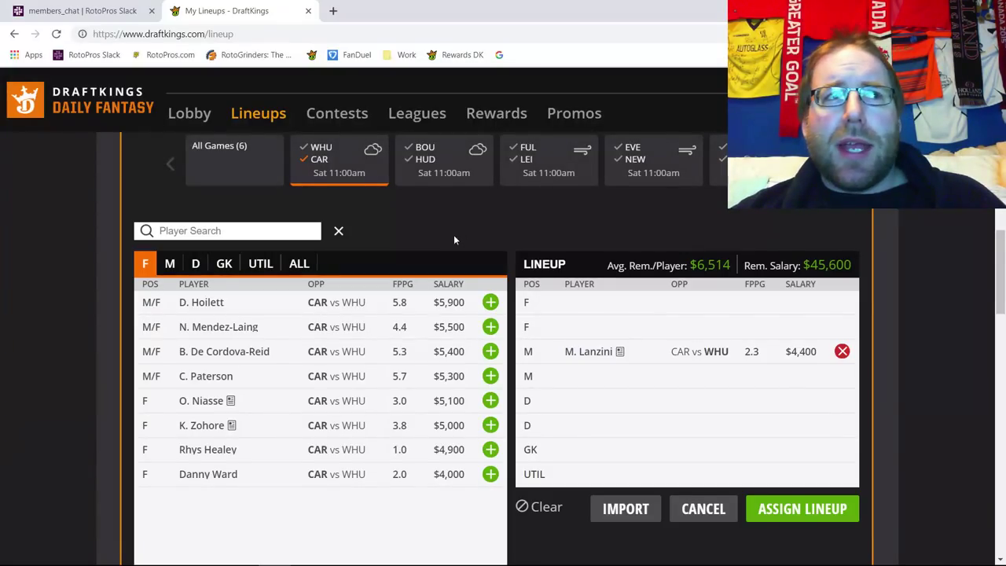
left_click(235, 269)
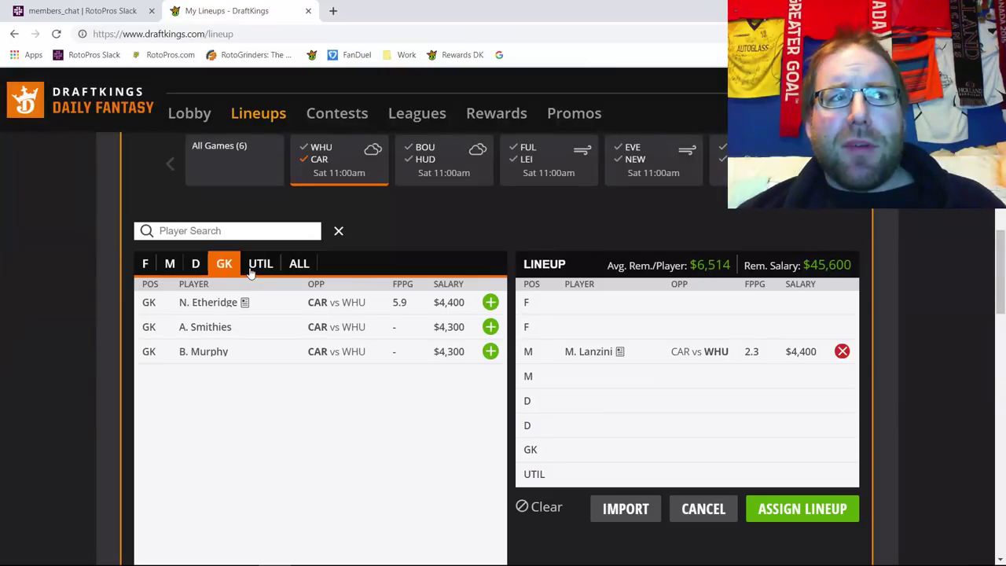
Add Cardiff City goalkeeper N. Etheridge, defender Joe Bennett and midfielder V. Camarasa to the lineup.
left_click(493, 305)
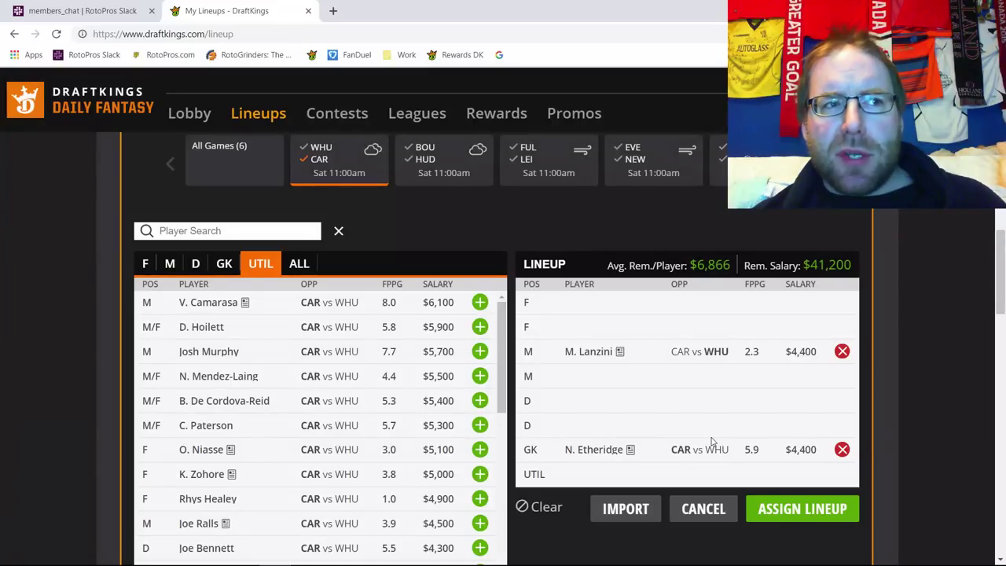
left_click(196, 264)
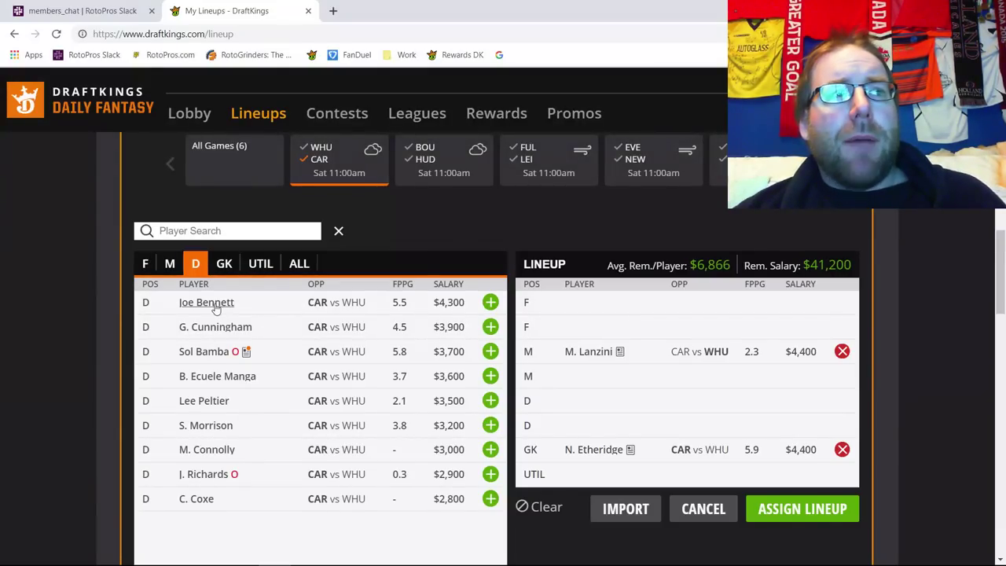
left_click(488, 304)
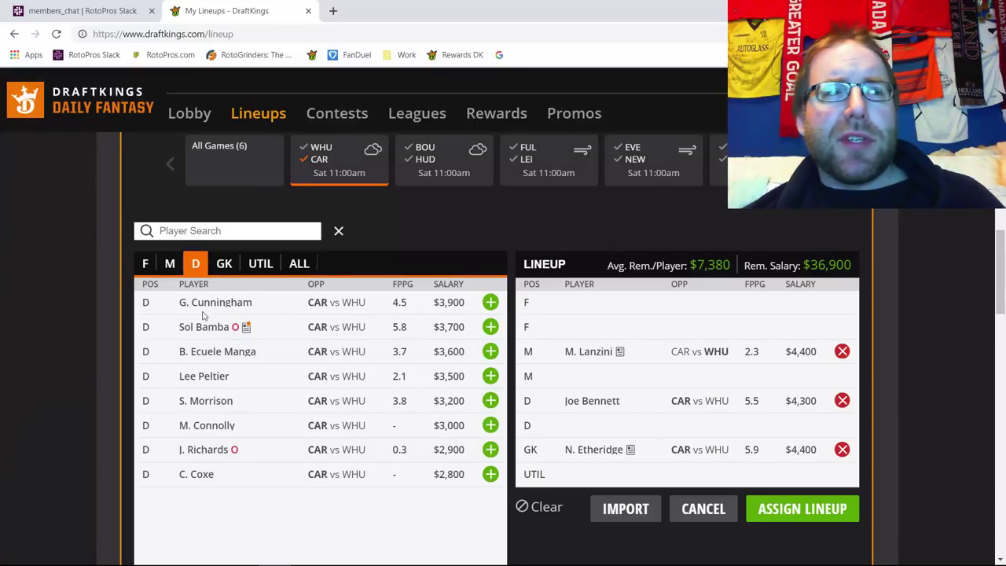
left_click(172, 265)
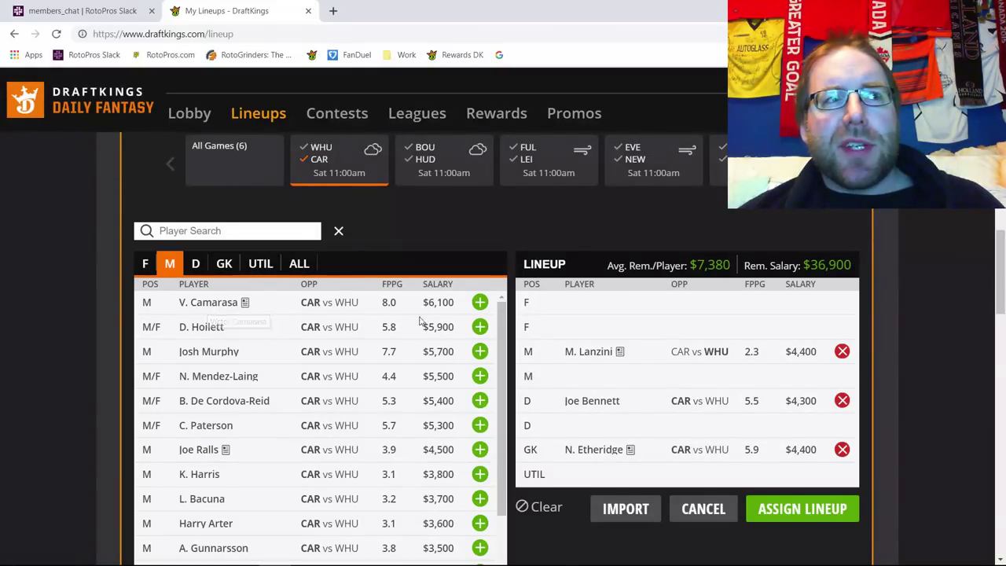
left_click(486, 306)
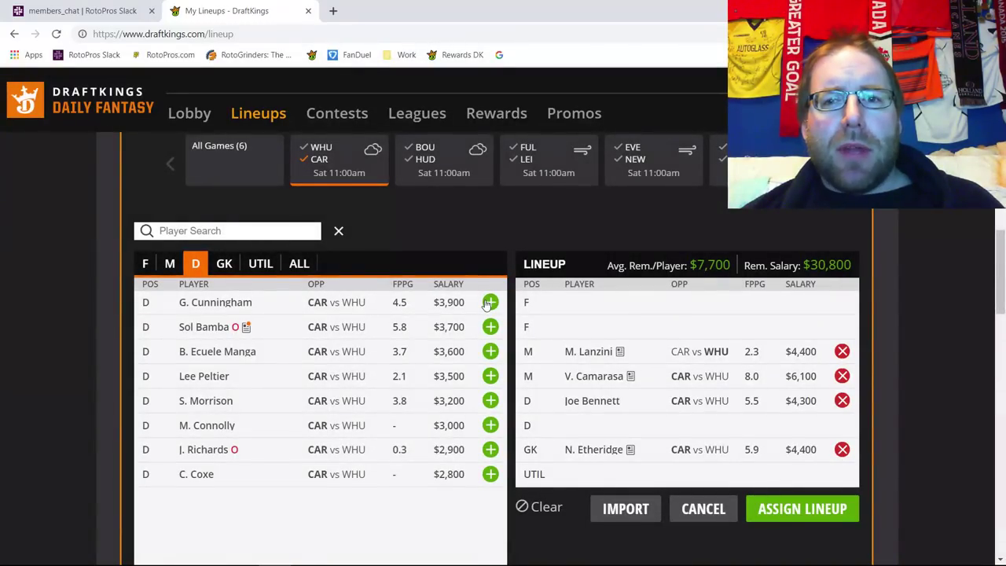
Remove Joe Bennett, N. Etheridge, M. Lanzini and V. Camarasa from the lineup.
left_click(842, 402)
left_click(842, 449)
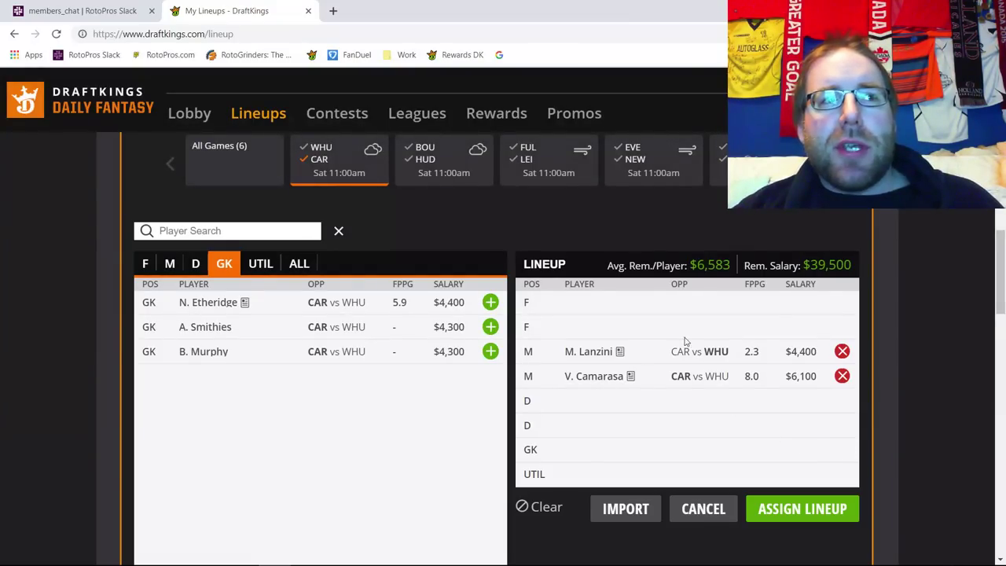
left_click(842, 352)
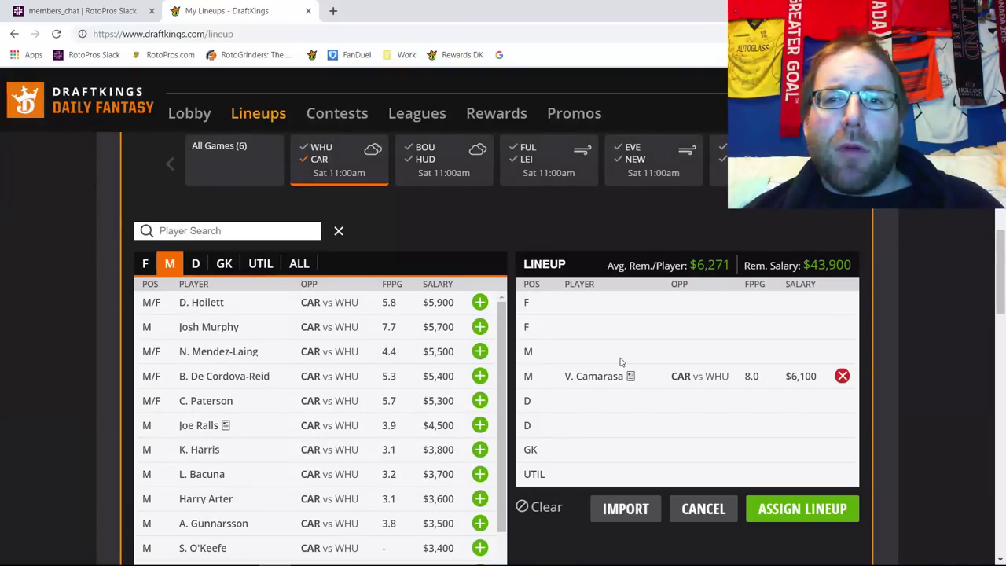
left_click(842, 377)
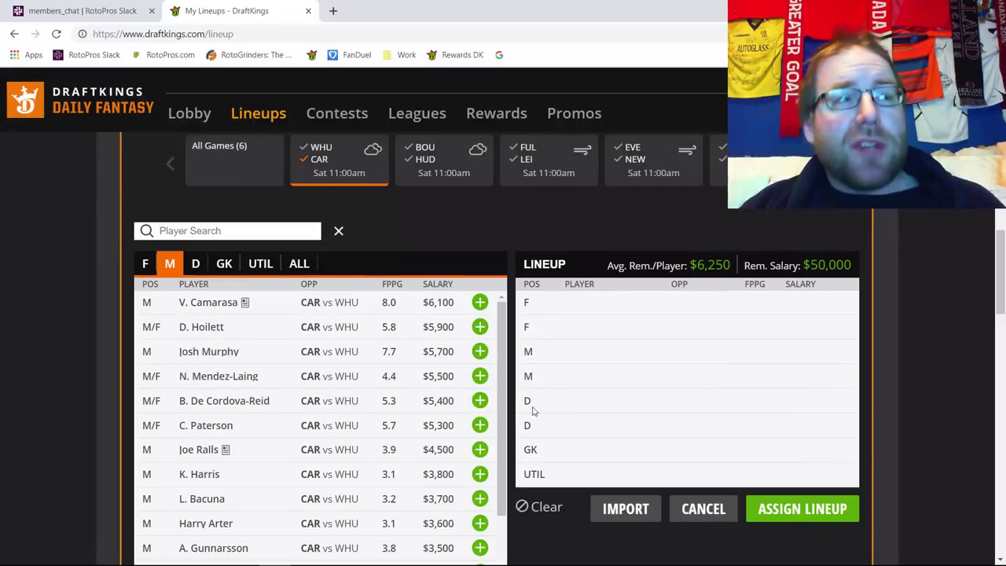
Add Cardiff City midfielder Joe Ralls to the lineup.
left_click(480, 450)
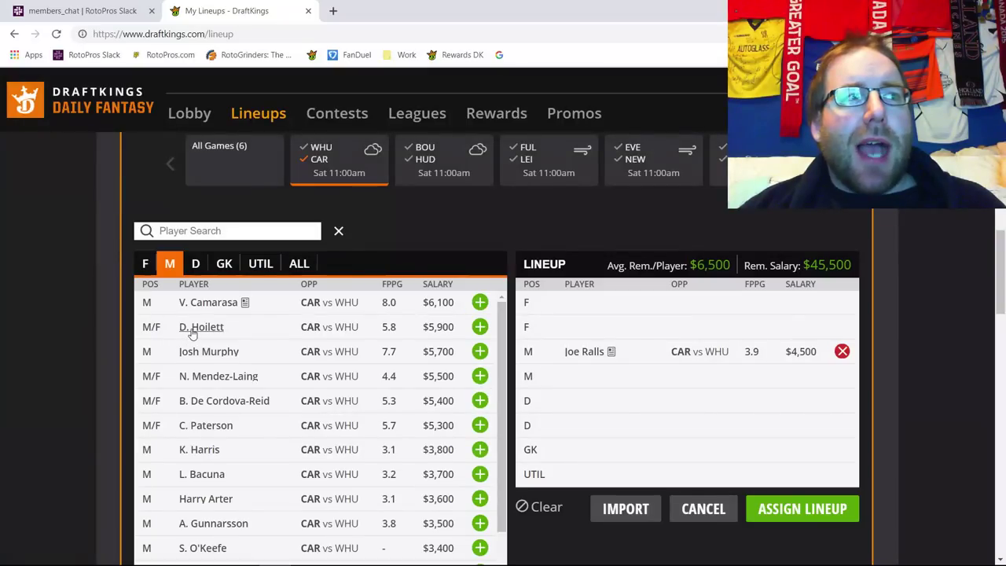
Review the 10-game logs of Cardiff City's D. Hoilett and Josh Murphy.
left_click(480, 326)
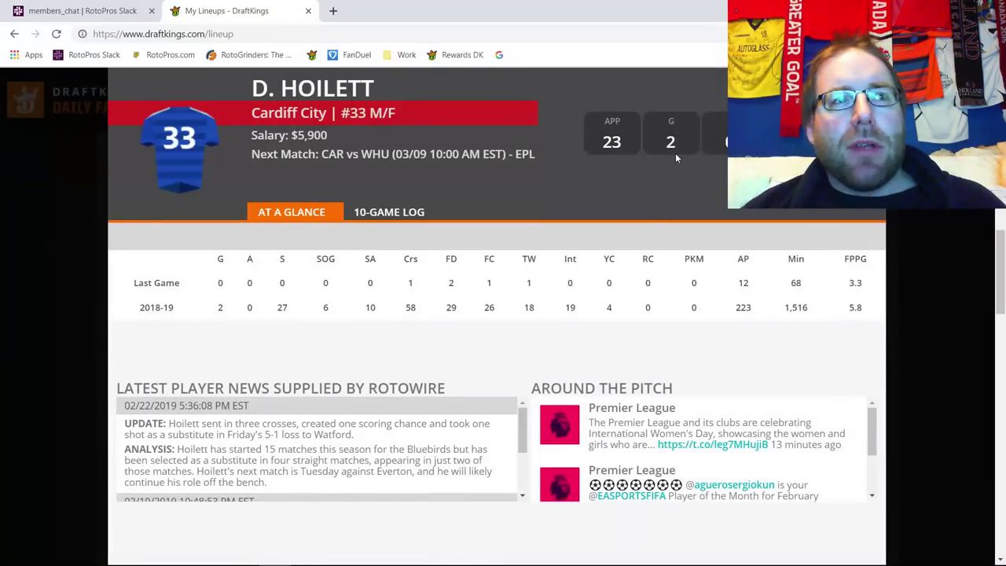
left_click(403, 214)
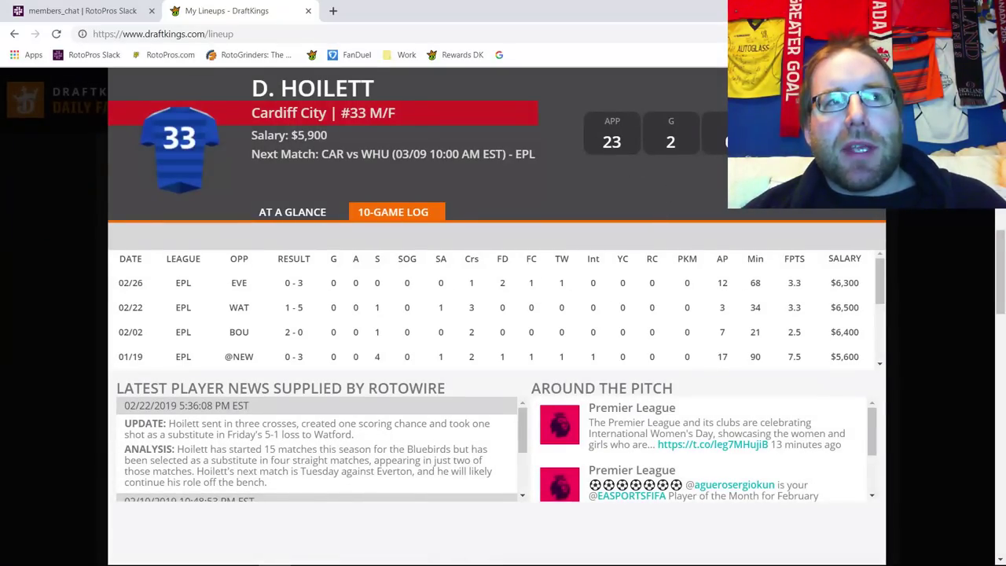
key("Escape")
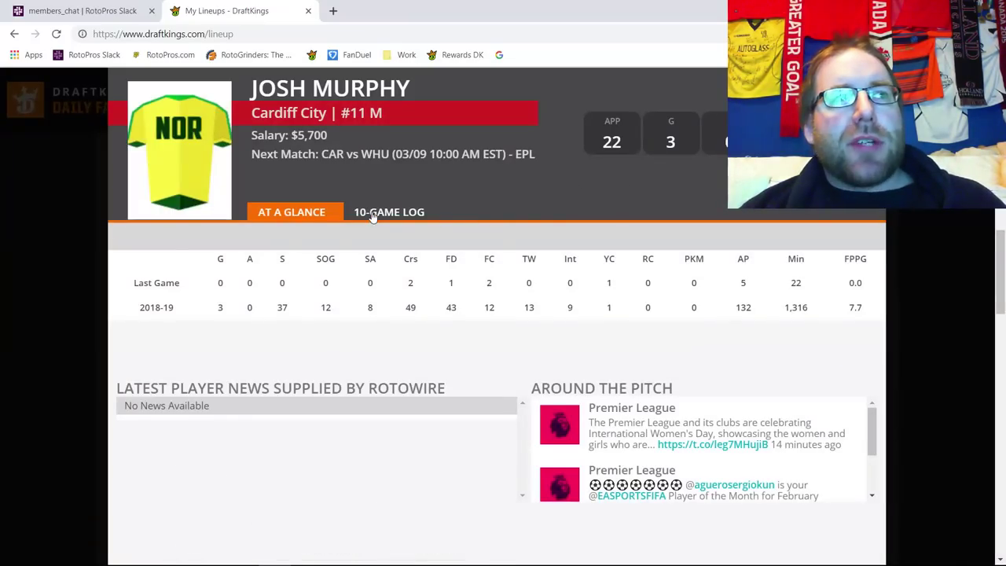
left_click(379, 217)
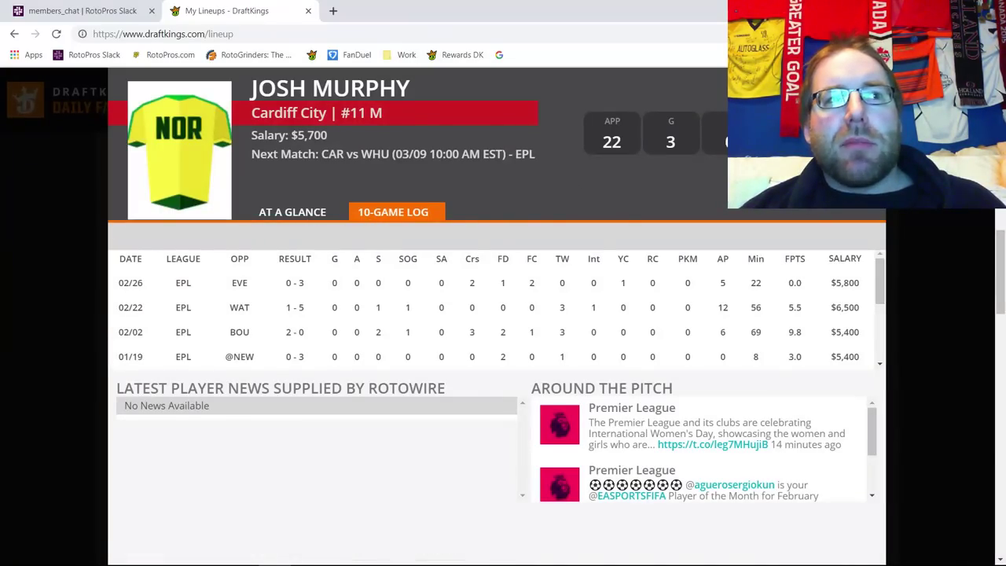
Review the 10-game logs of Cardiff City's N. Mendez-Laing and B. De Cordova-Reid.
key("Escape")
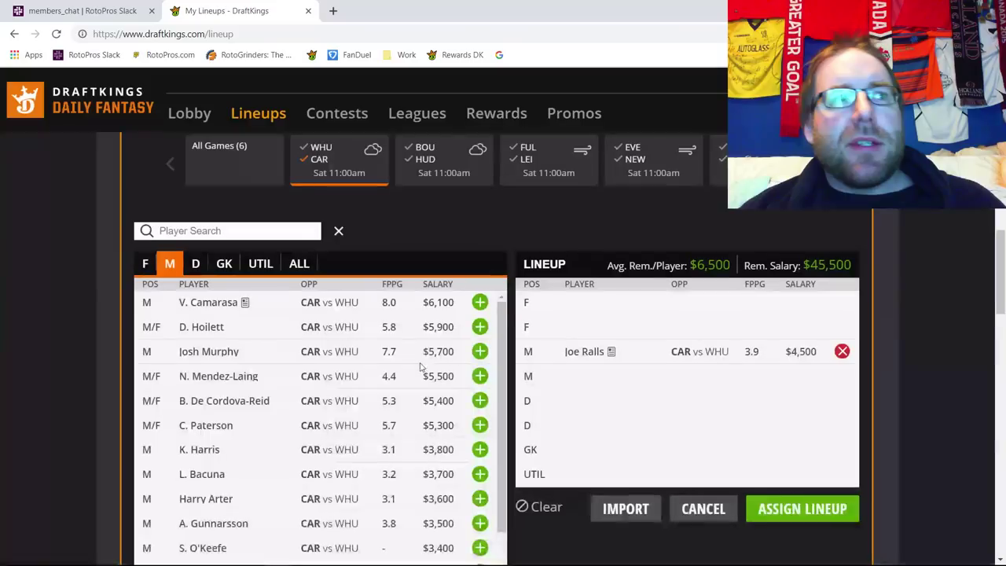
left_click(219, 376)
left_click(397, 218)
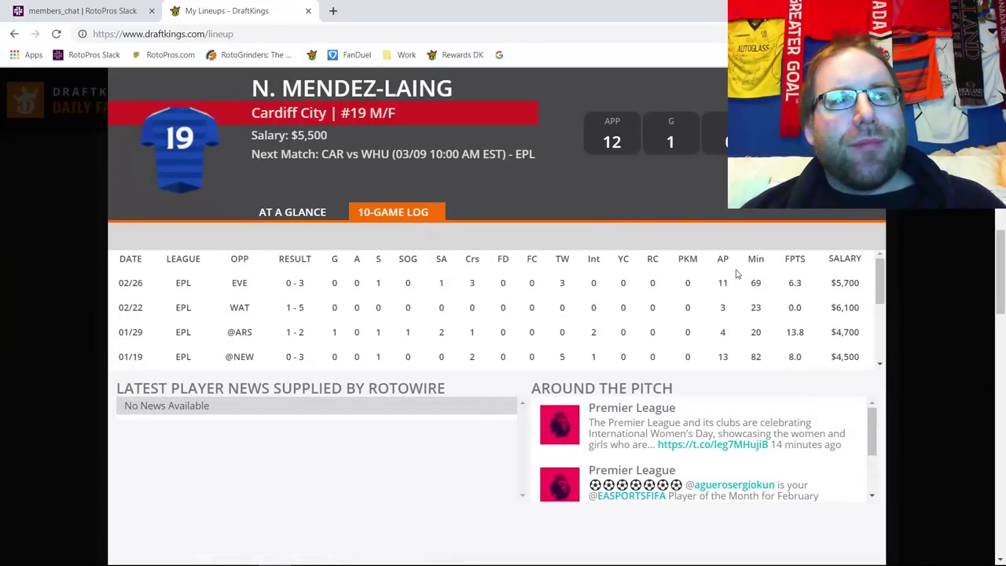
key("Escape")
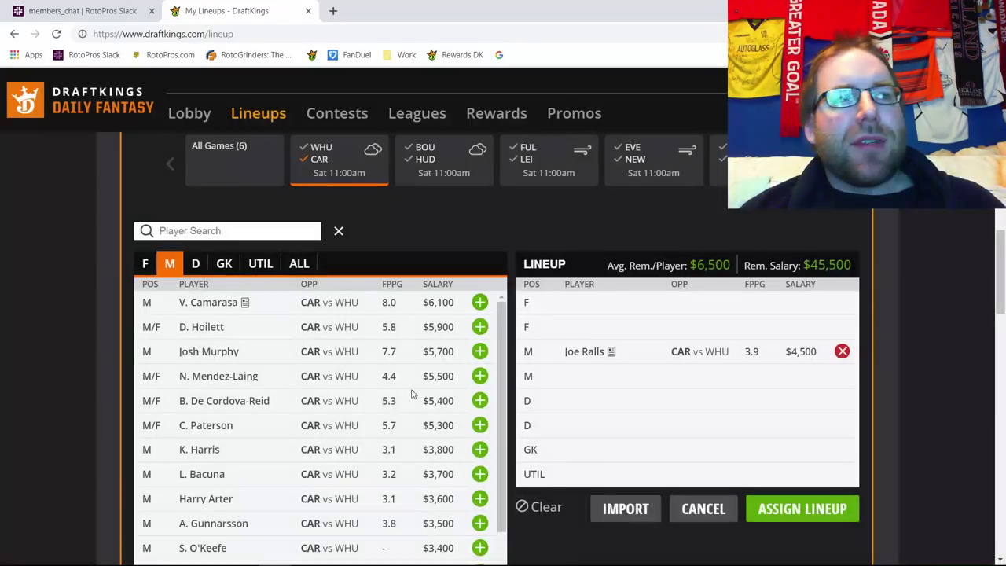
left_click(250, 402)
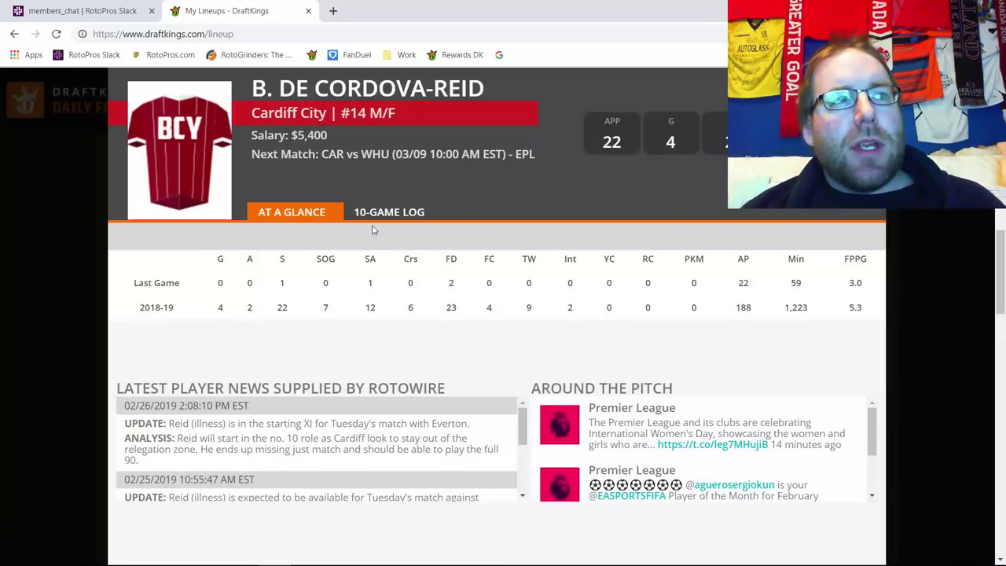
left_click(376, 214)
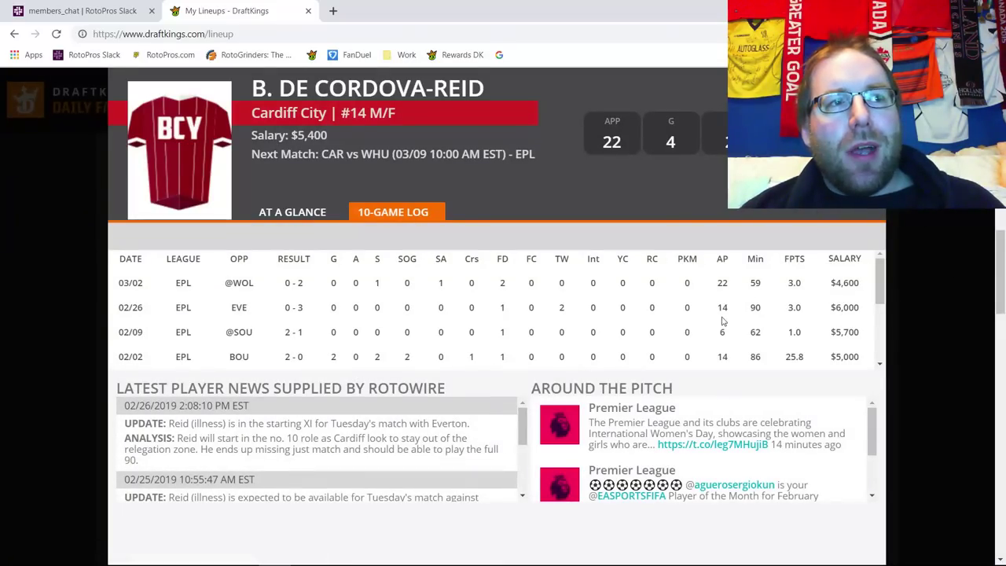
key("Escape")
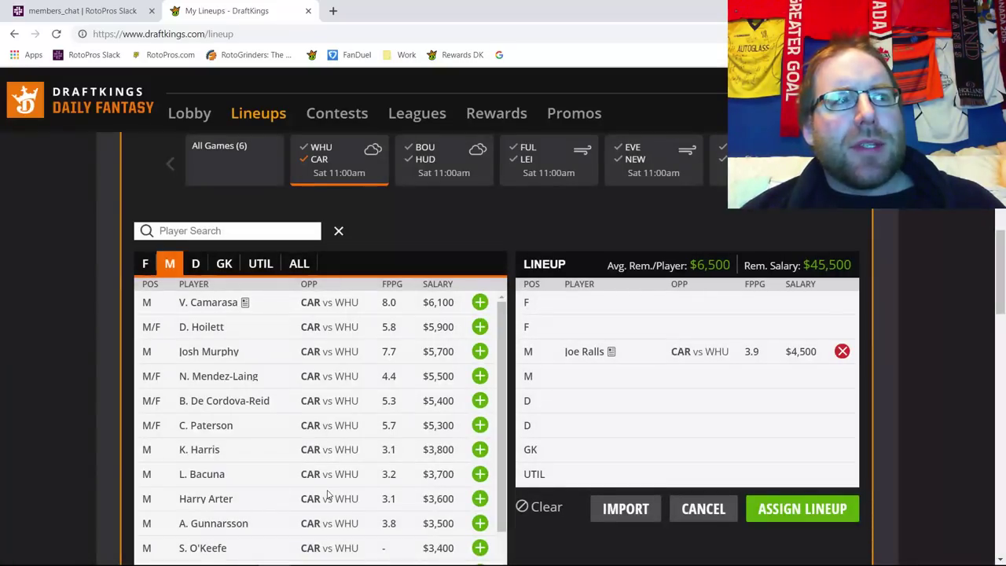
Review the 10-game logs of Cardiff City's Callum Paterson and Leandro Bacuna.
left_click(211, 425)
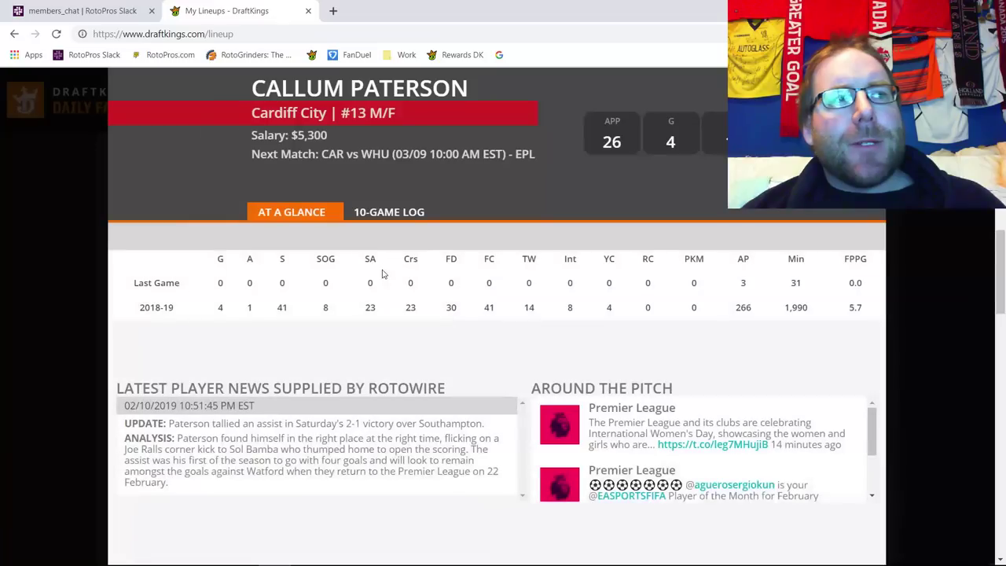
left_click(388, 213)
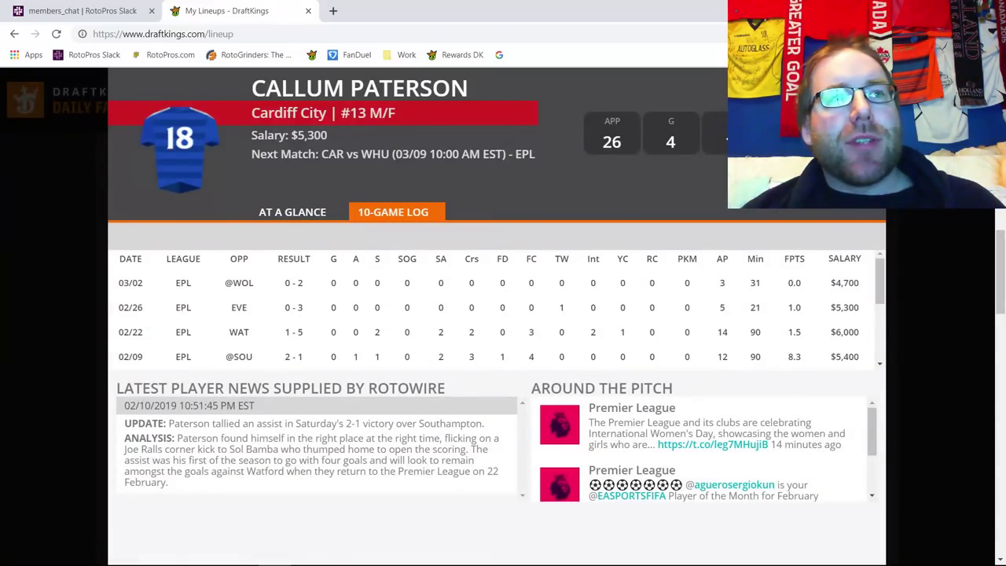
key("Escape")
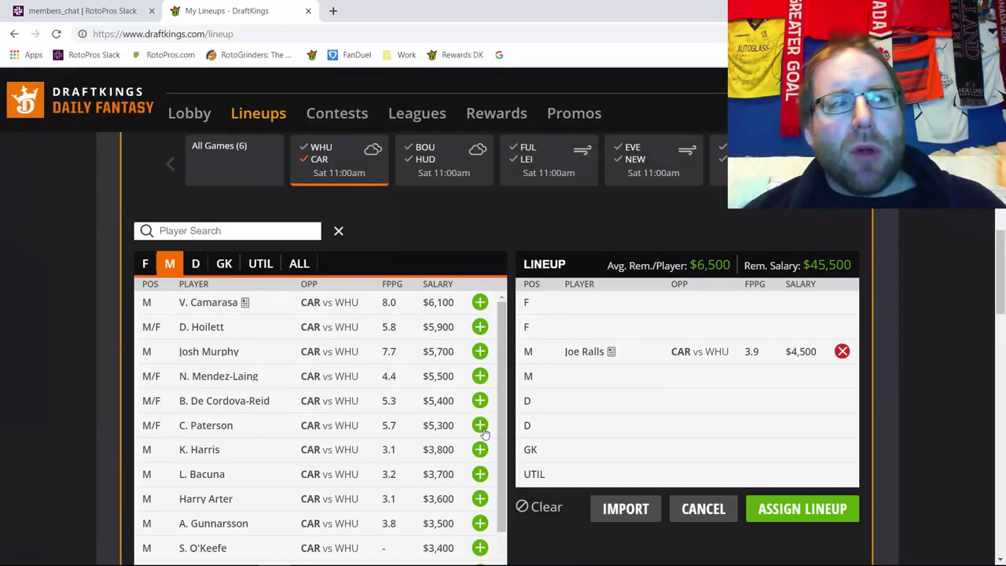
left_click(214, 478)
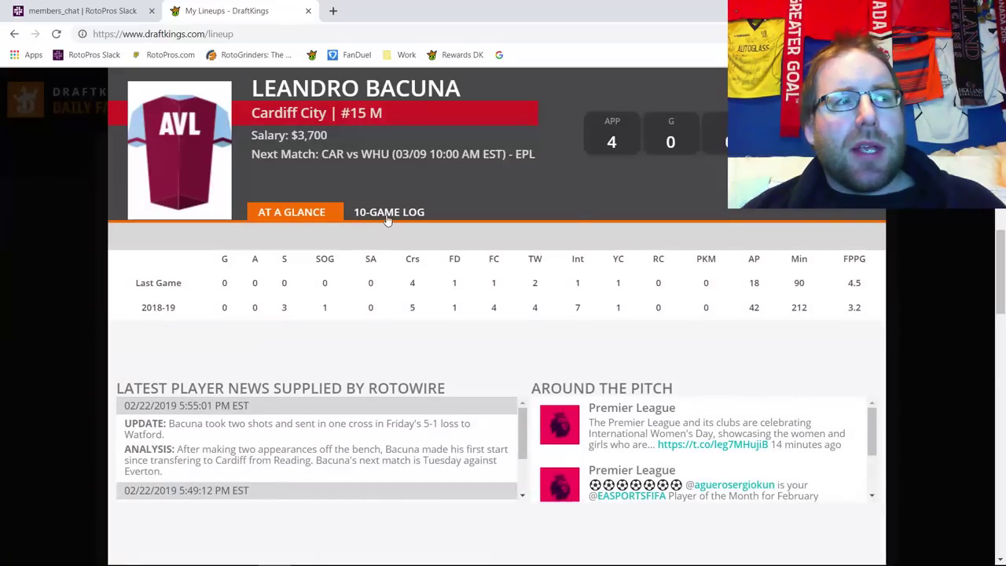
left_click(403, 216)
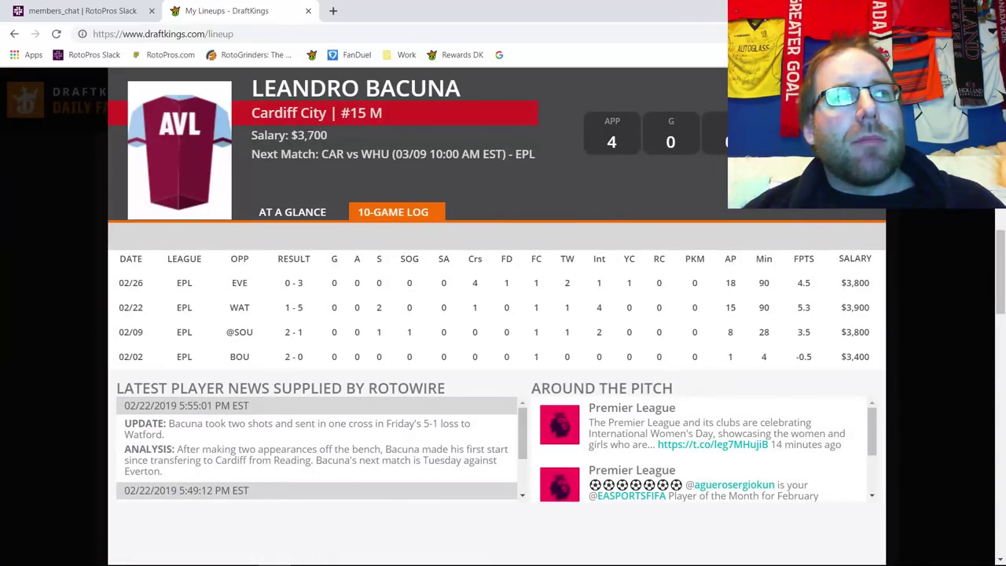
left_click(85, 333)
List Cardiff City's forwards and review Oumar Niasse's 10-game log.
left_click(145, 264)
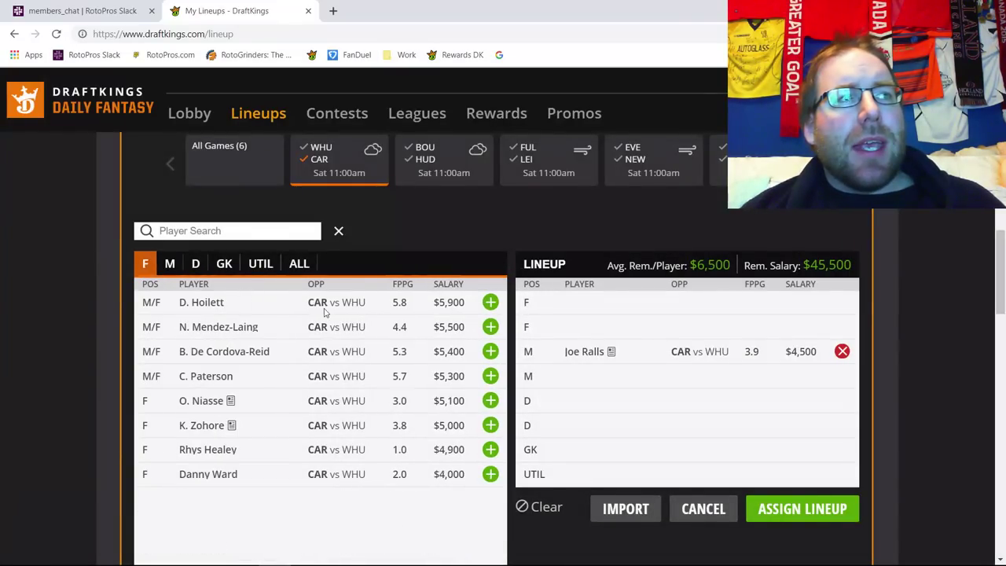
left_click(491, 326)
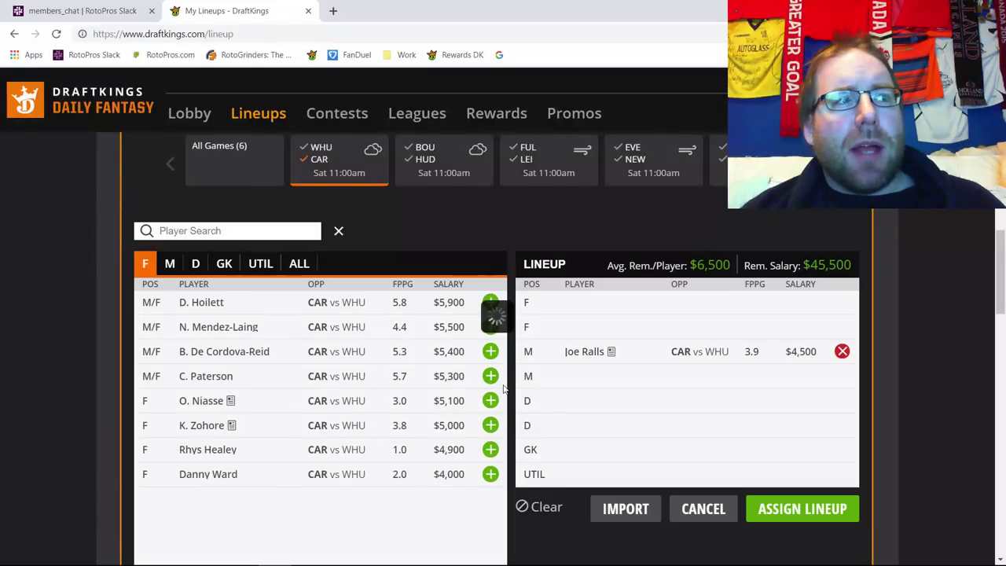
left_click(201, 400)
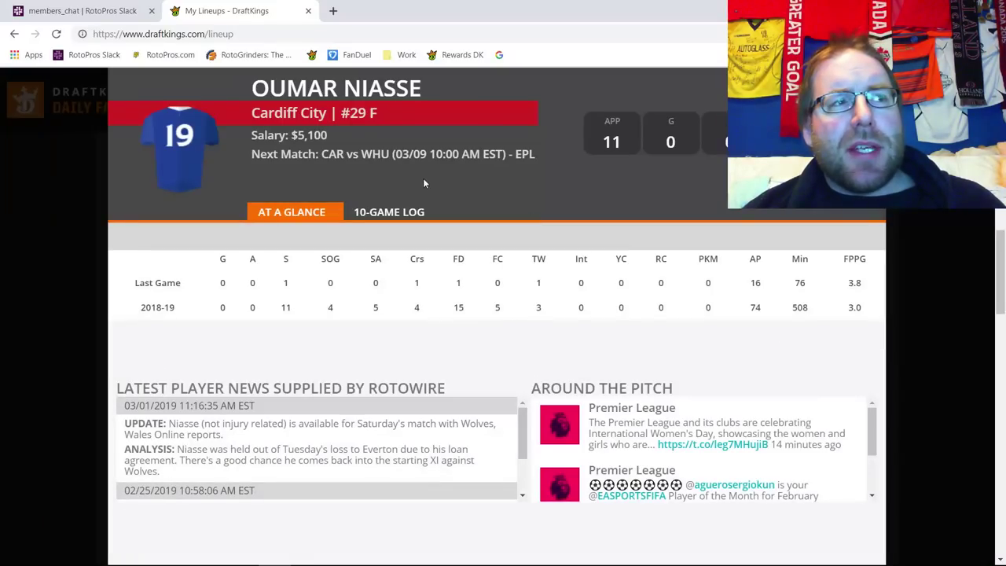
left_click(385, 213)
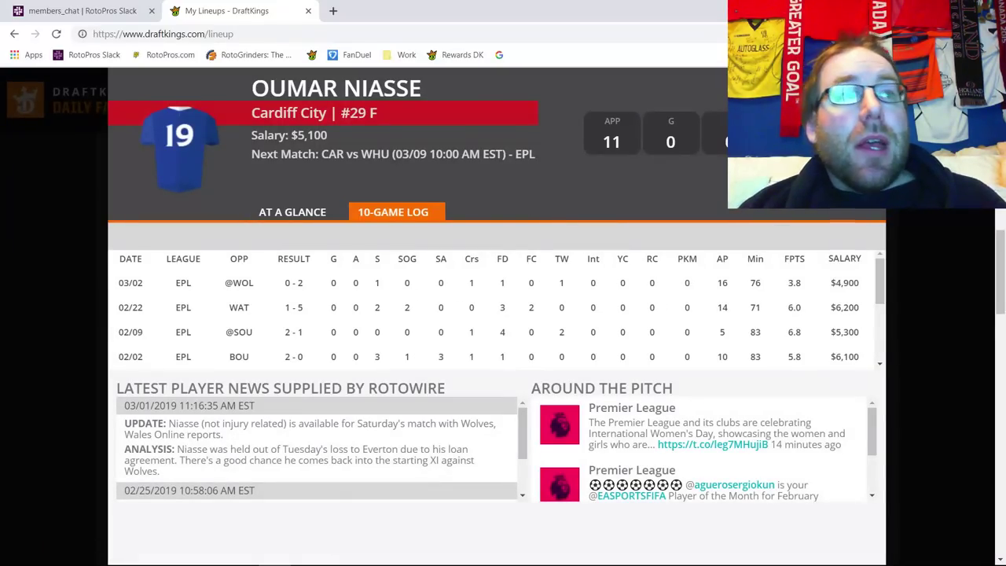
key("Escape")
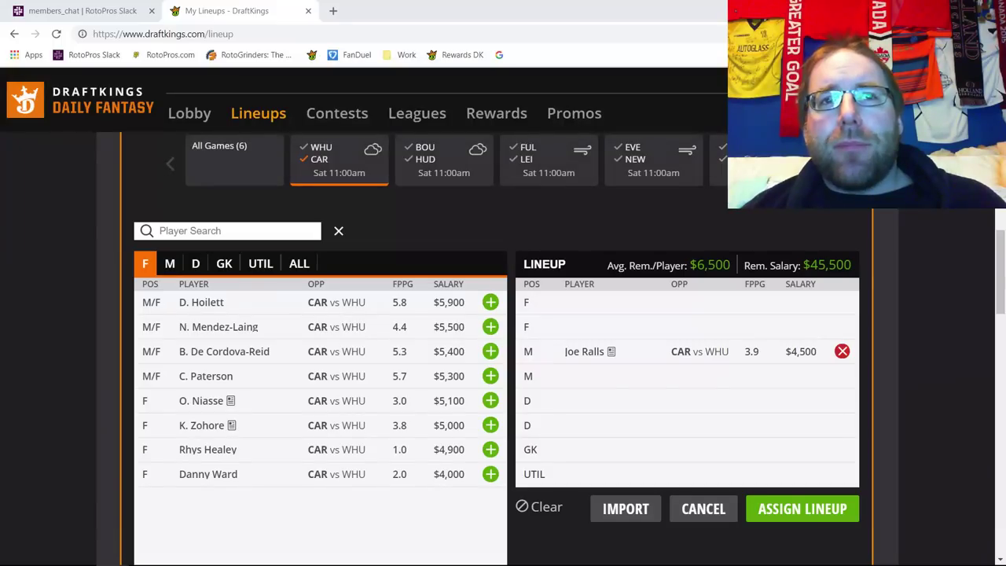
left_click(330, 175)
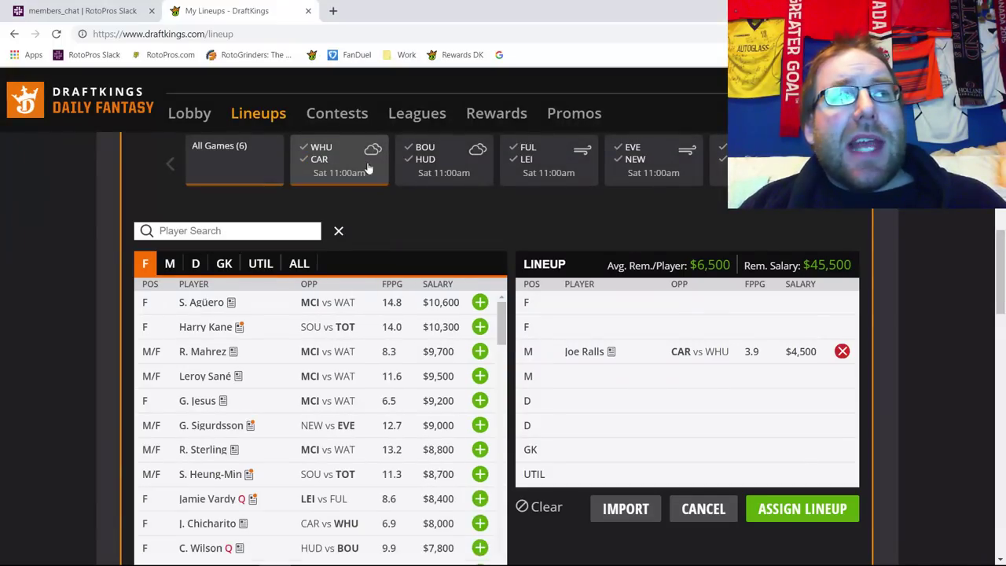
left_click(435, 151)
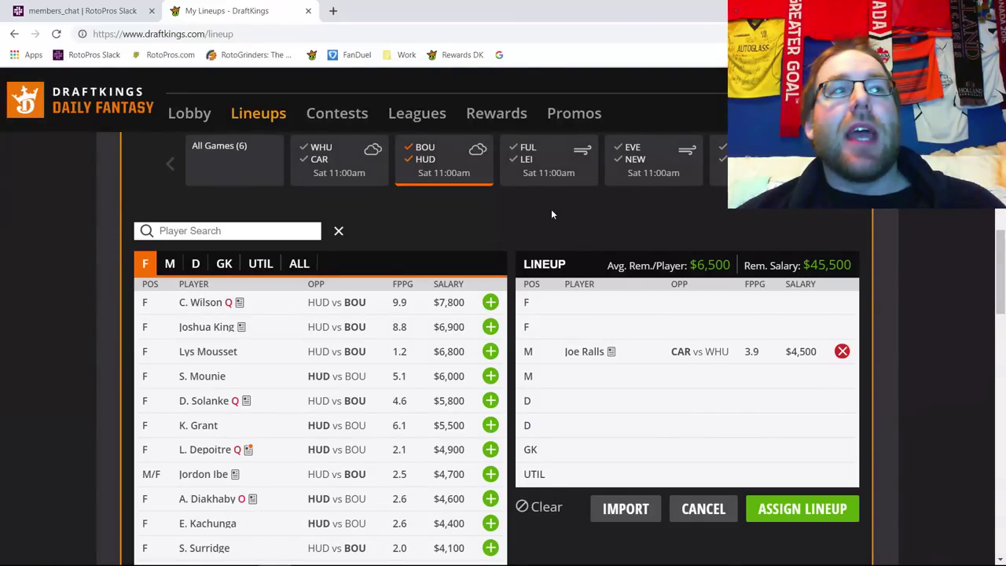
left_click(224, 263)
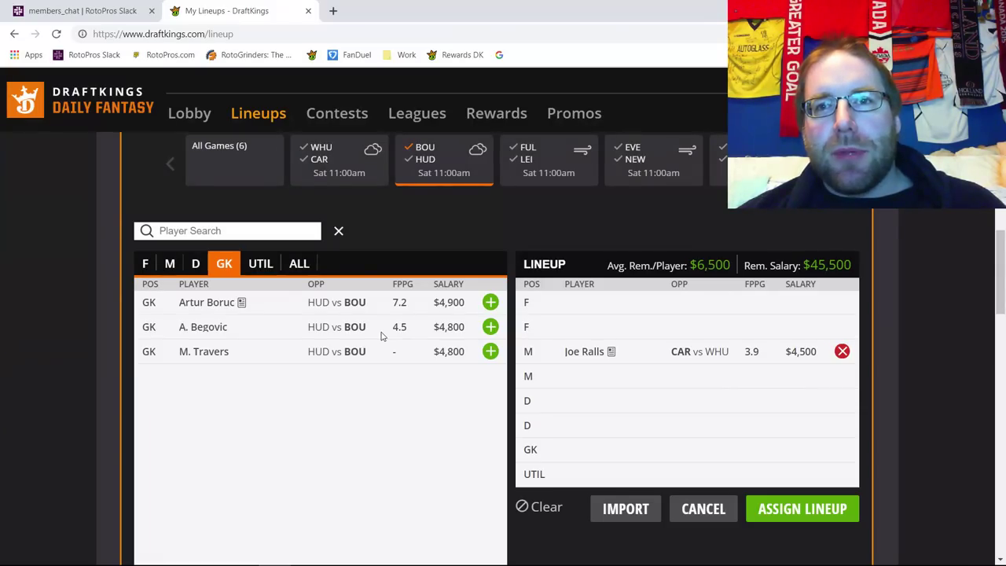
left_click(212, 305)
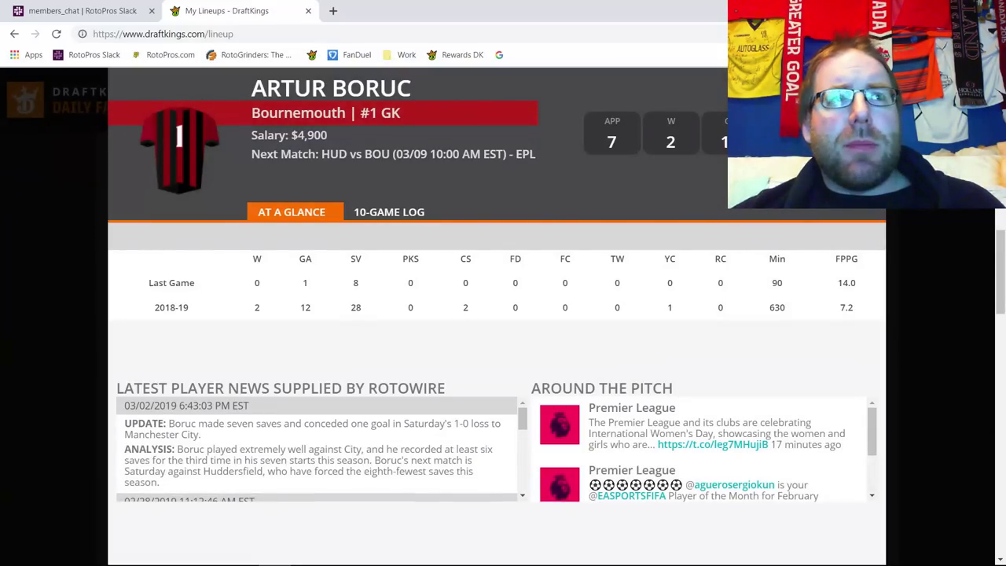
key("Escape")
List Bournemouth's defenders and review Nathaniel Clyne's 10-game log.
left_click(196, 265)
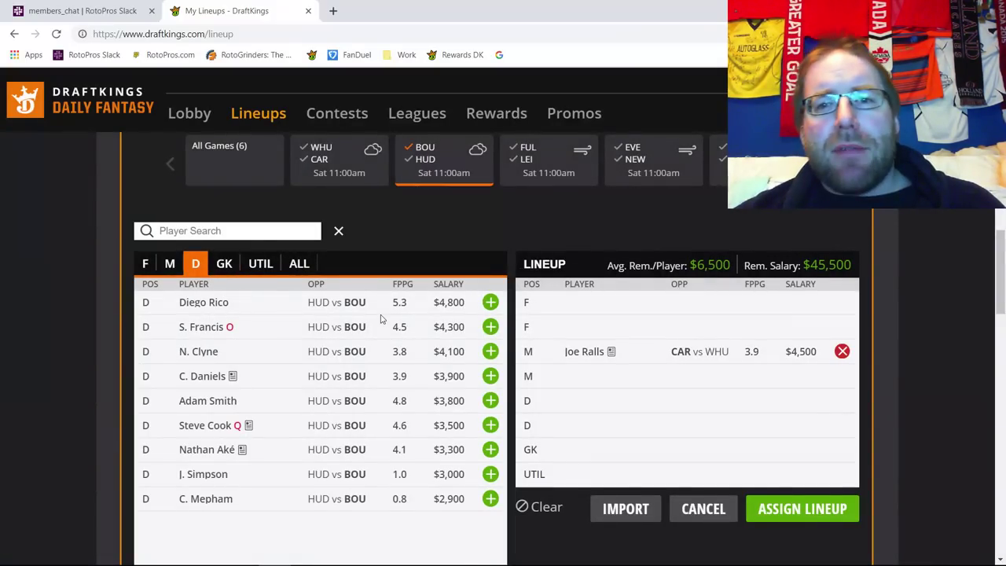
left_click(198, 353)
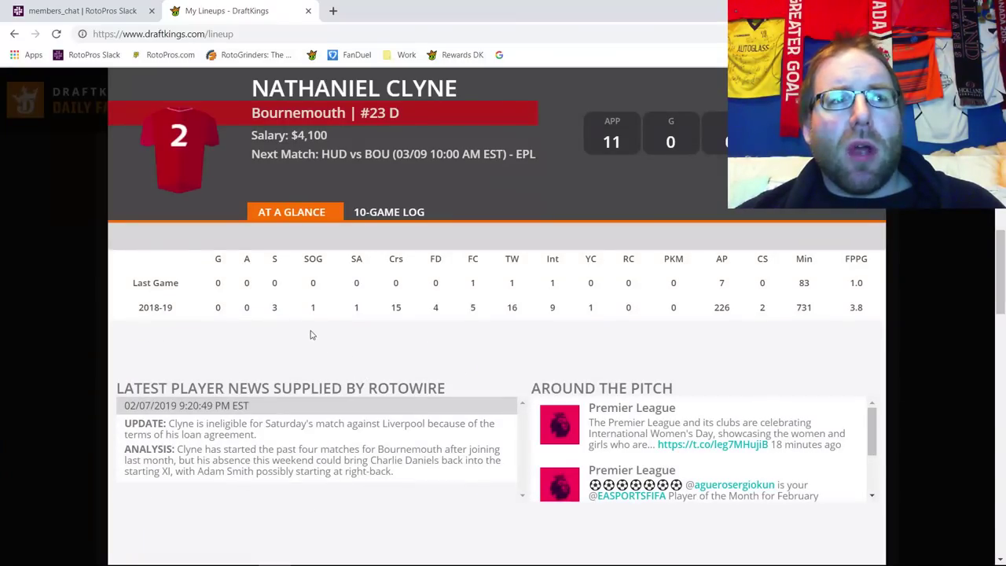
left_click(397, 213)
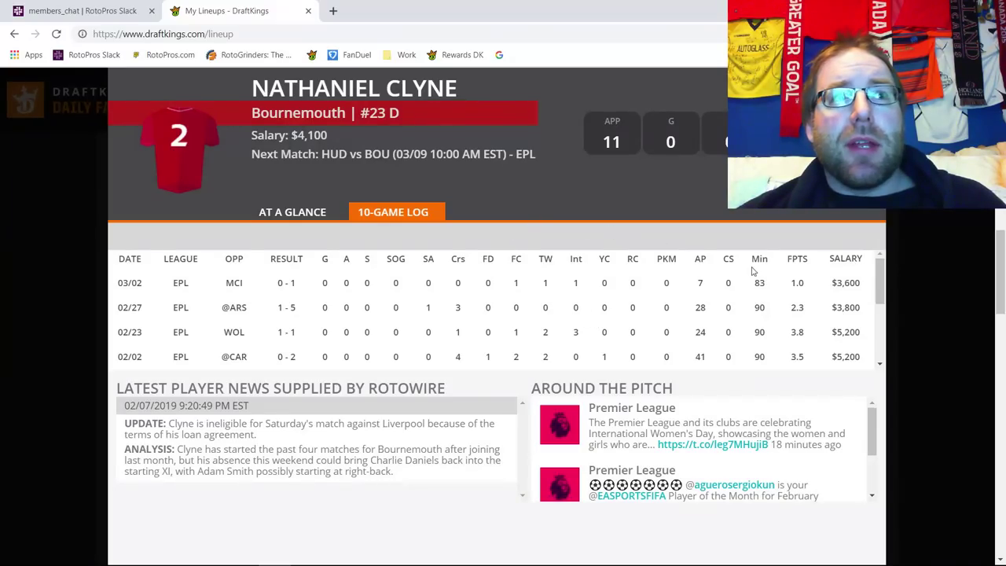
key("Escape")
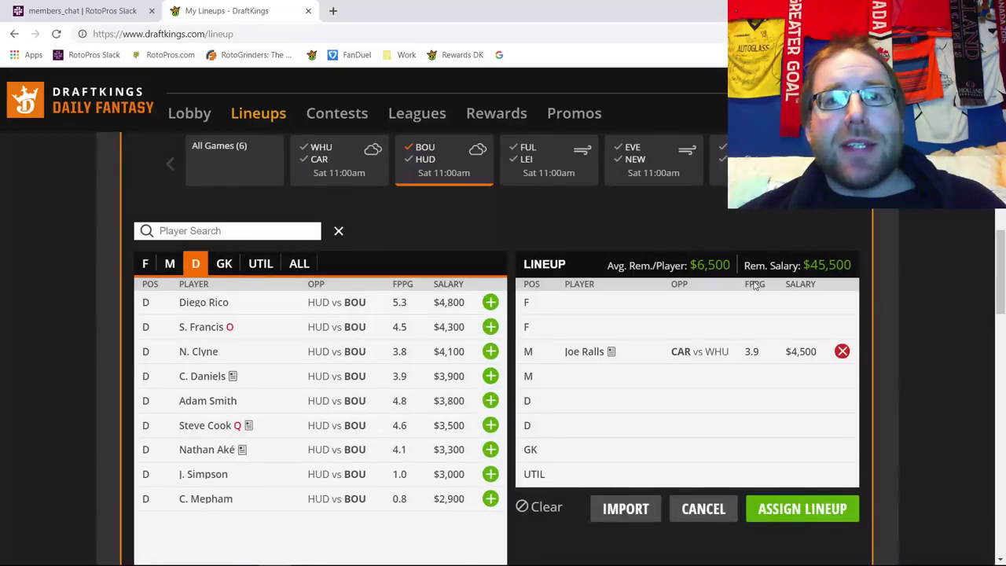
List Bournemouth's midfielders and review the 10-game logs of David Brooks and Ryan Fraser.
left_click(170, 264)
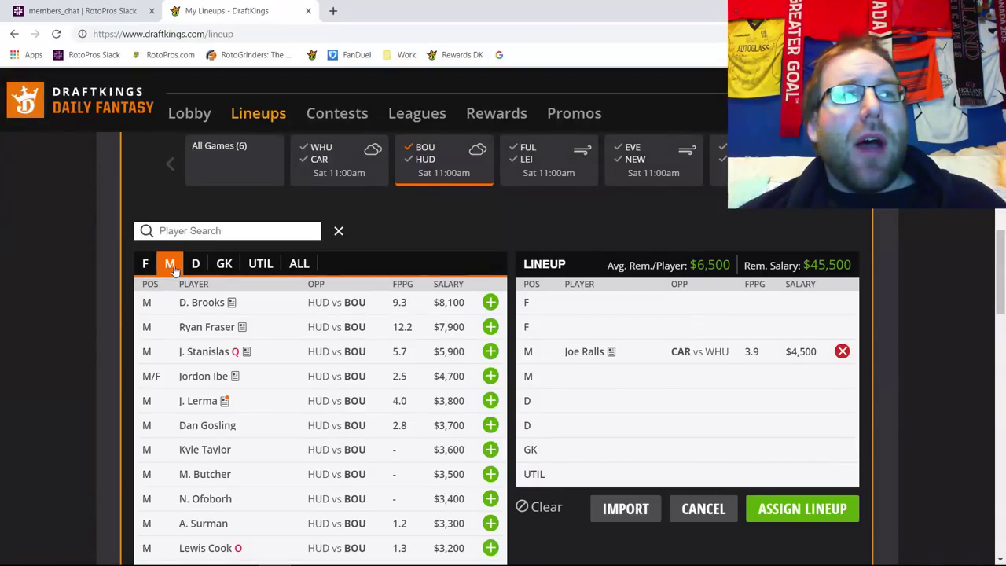
left_click(491, 326)
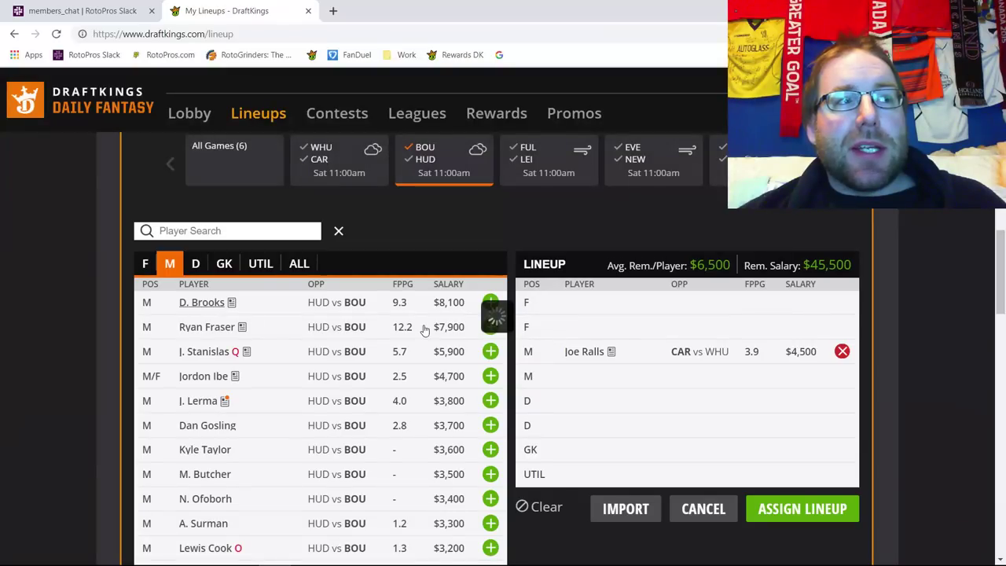
left_click(391, 214)
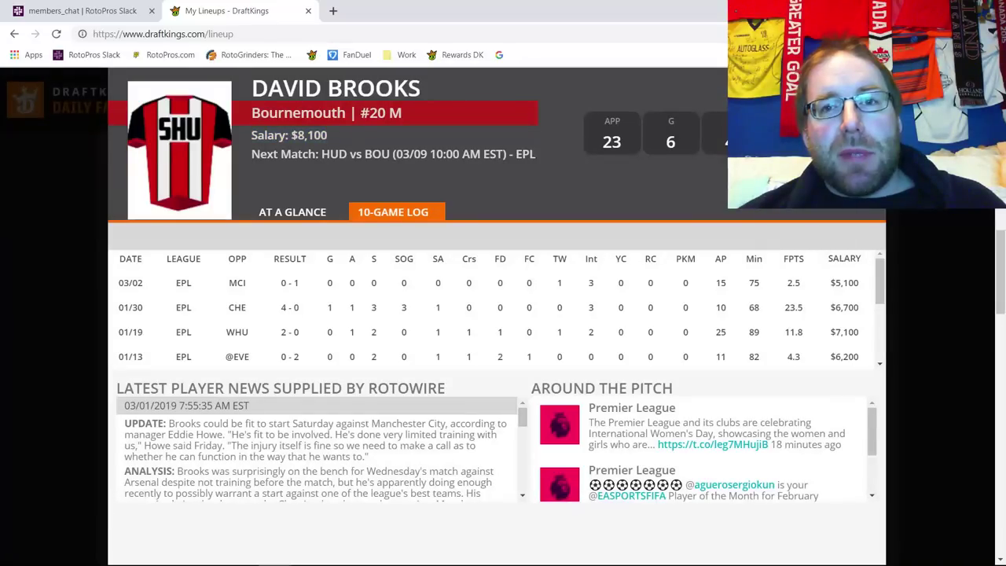
key("Escape")
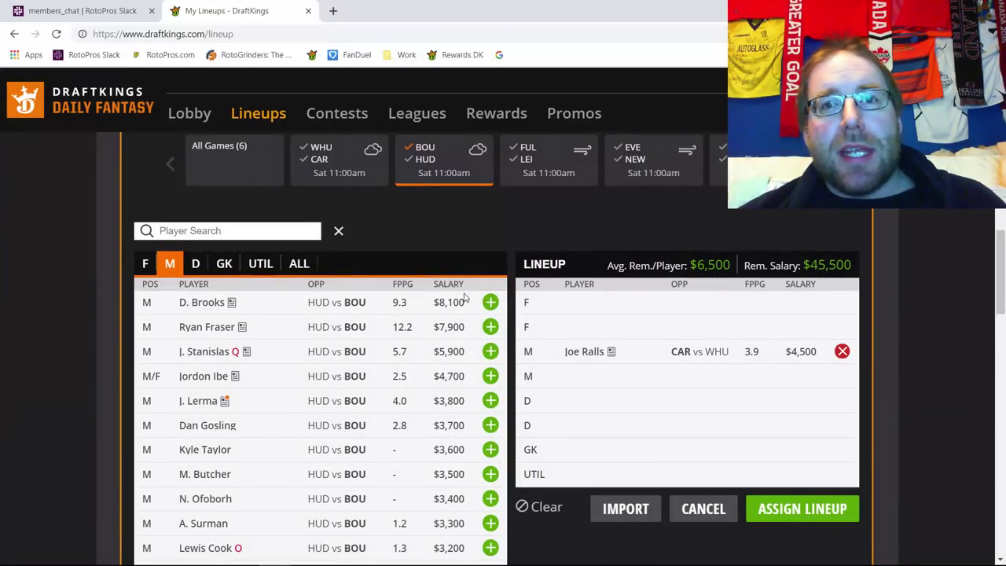
left_click(207, 328)
left_click(393, 215)
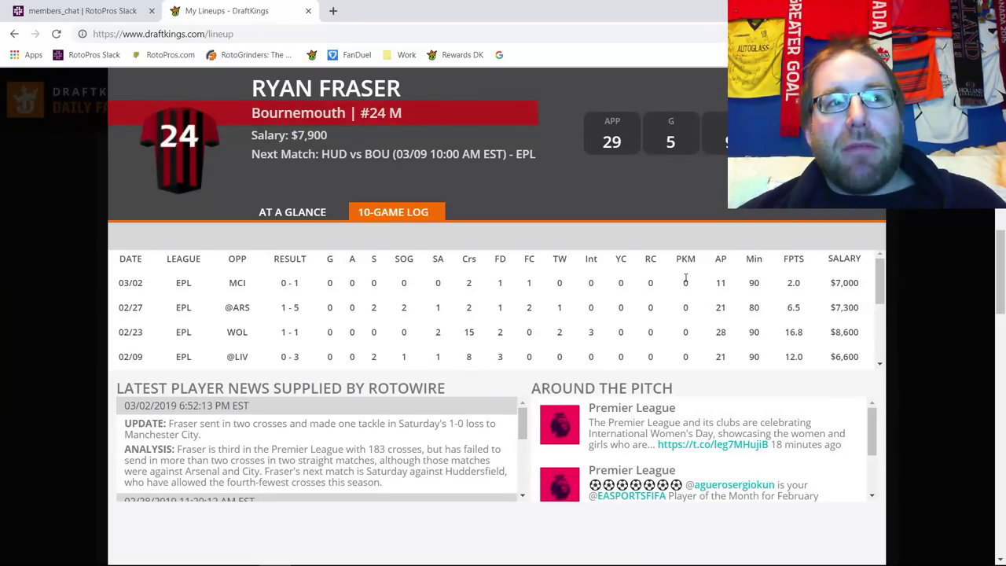
key("Escape")
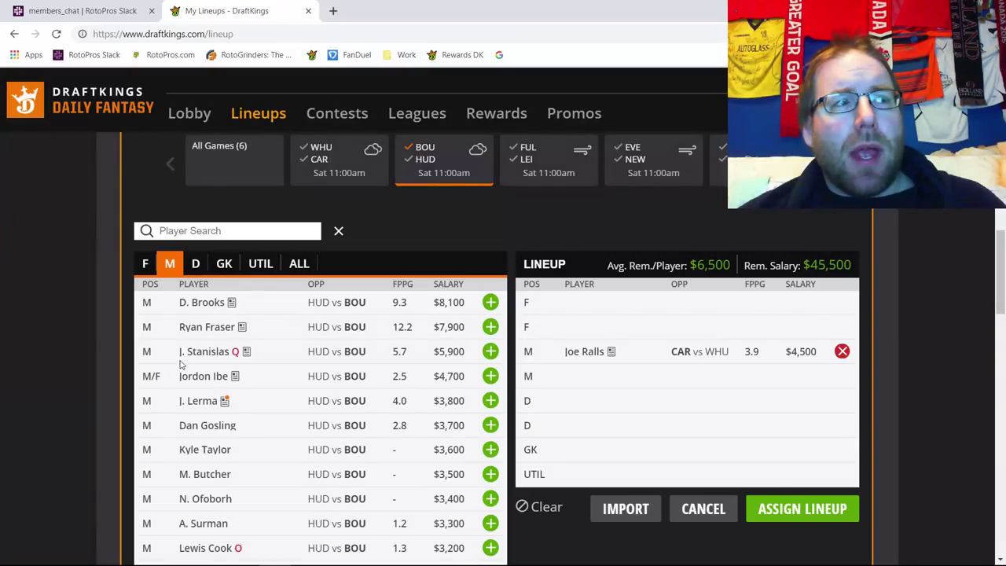
Review the 10-game log of Bournemouth midfielder Jefferson Lerma.
left_click(198, 401)
left_click(409, 220)
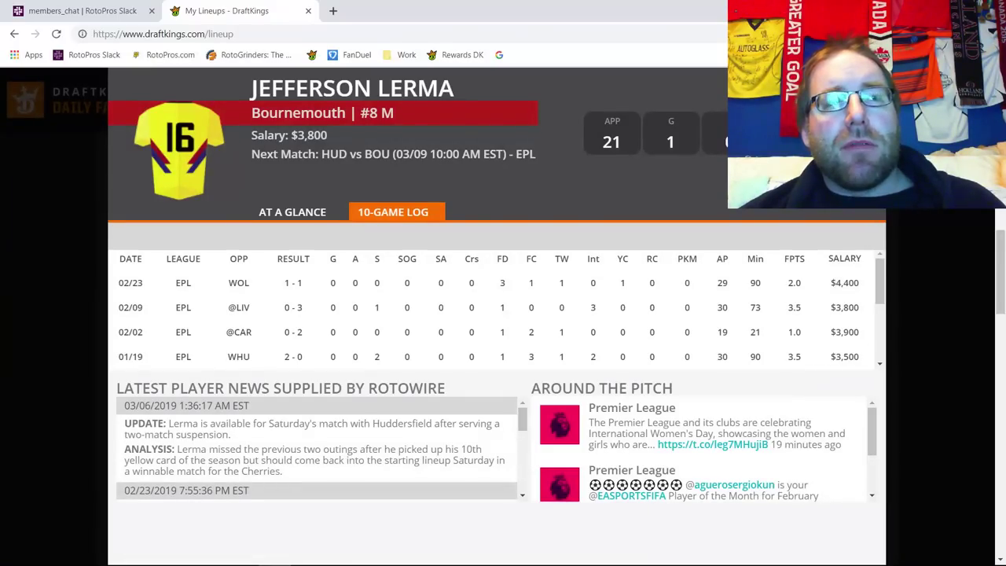
left_click(869, 83)
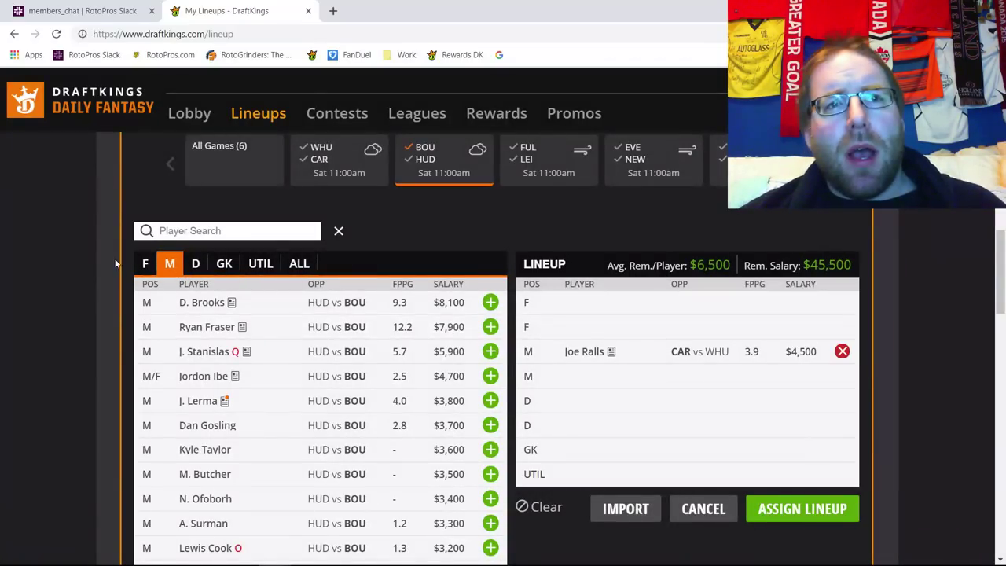
List Bournemouth's forwards and open Joshua King's 10-game log.
left_click(145, 264)
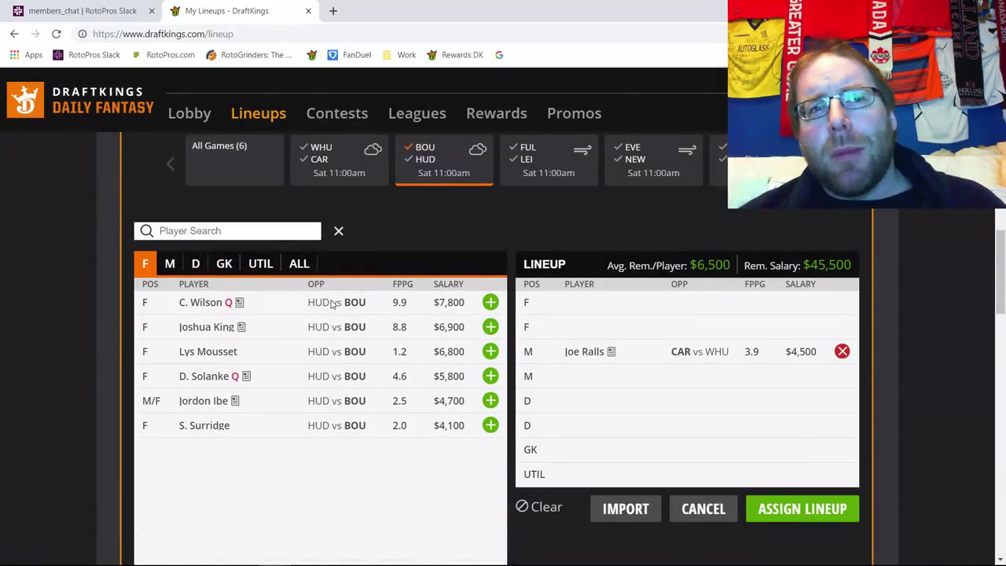
left_click(208, 330)
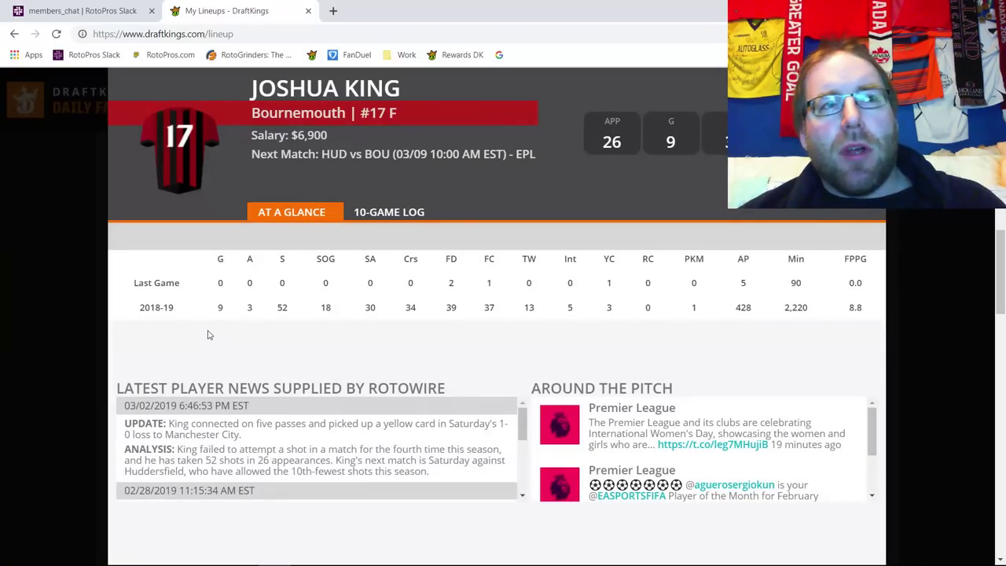
left_click(387, 218)
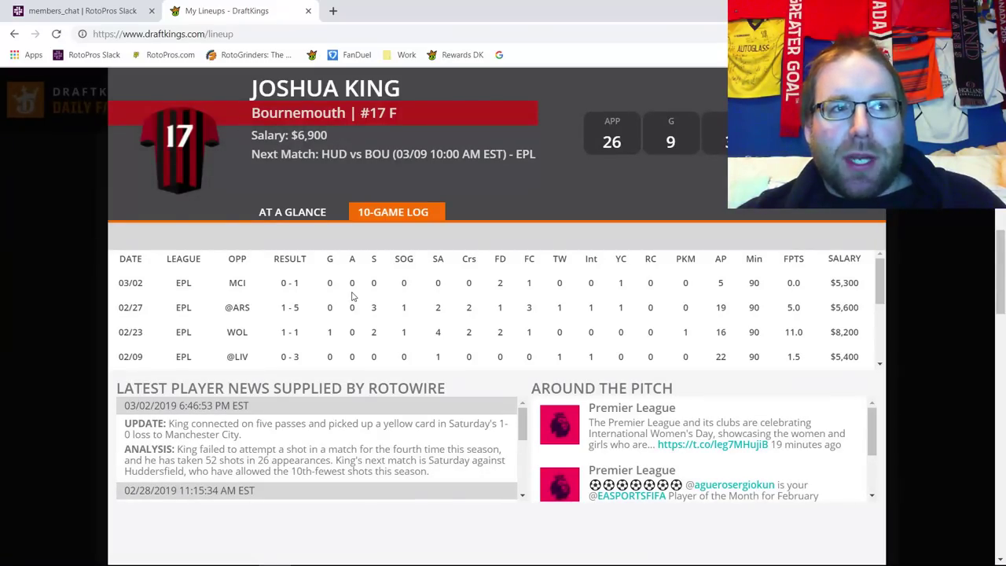
Review Joshua King's full 10-game log and add him to the lineup as a forward.
scroll(353, 296, "down", 2)
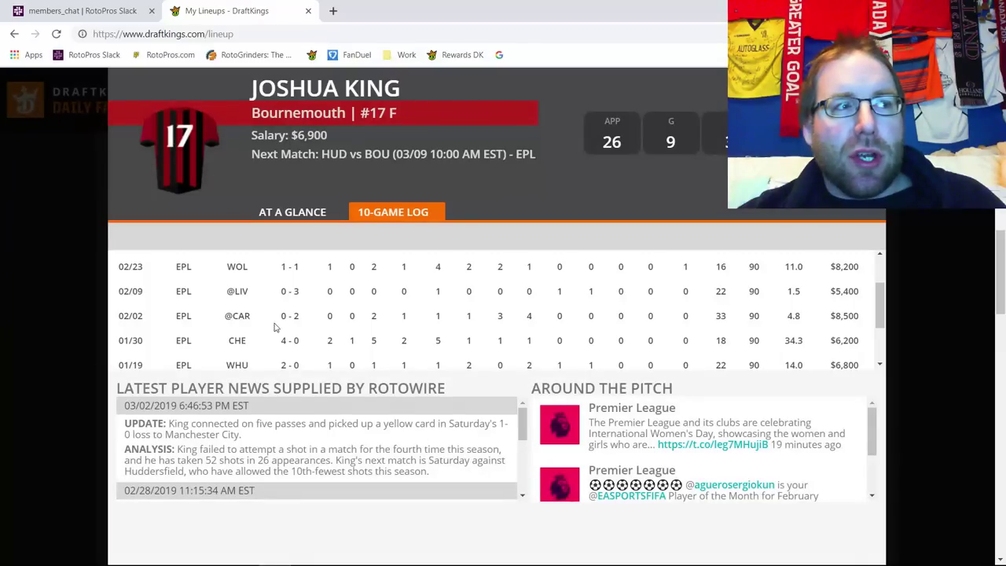
scroll(240, 283, "down", 2)
scroll(237, 283, "down", 1)
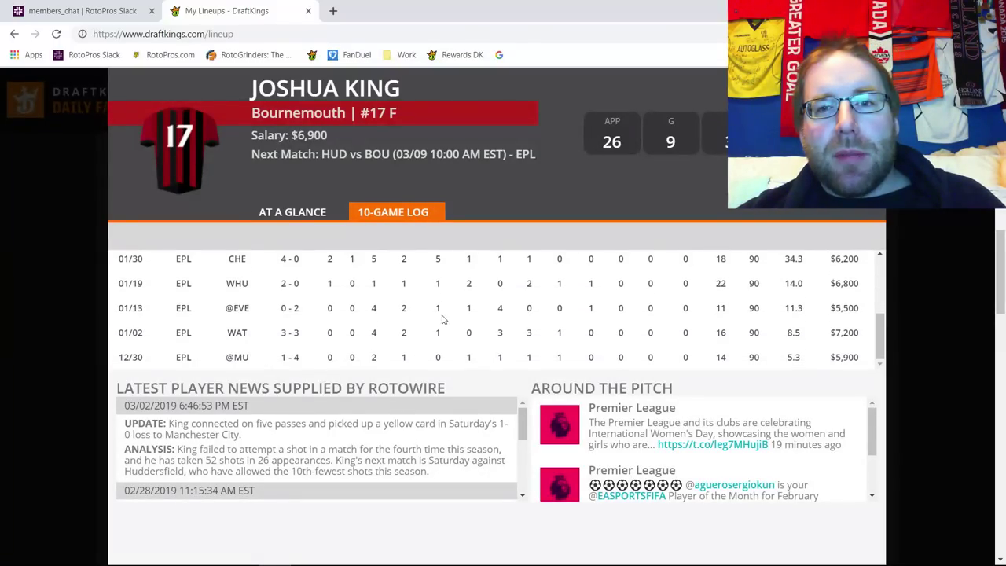
scroll(432, 338, "up", 5)
scroll(432, 338, "up", 1)
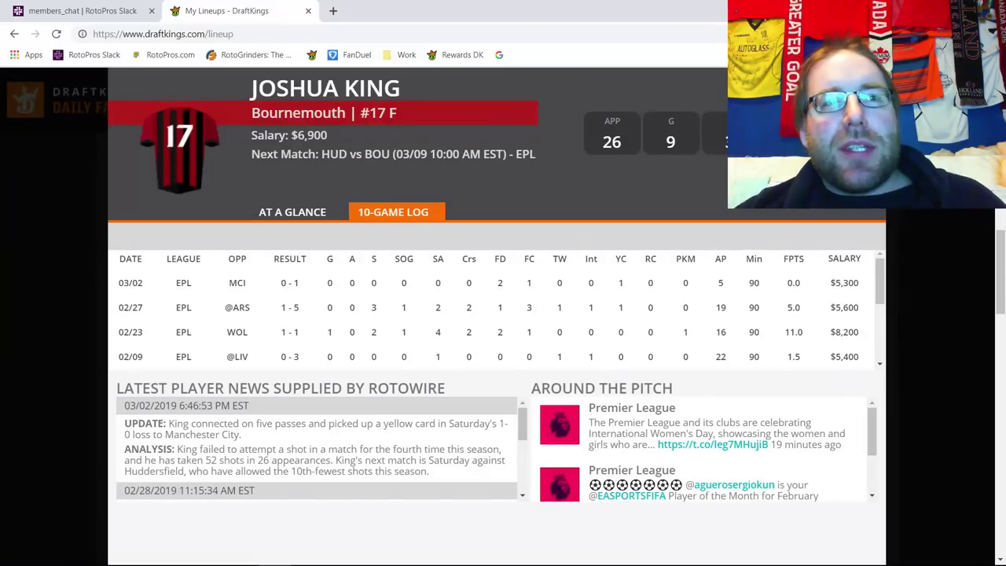
key("Escape")
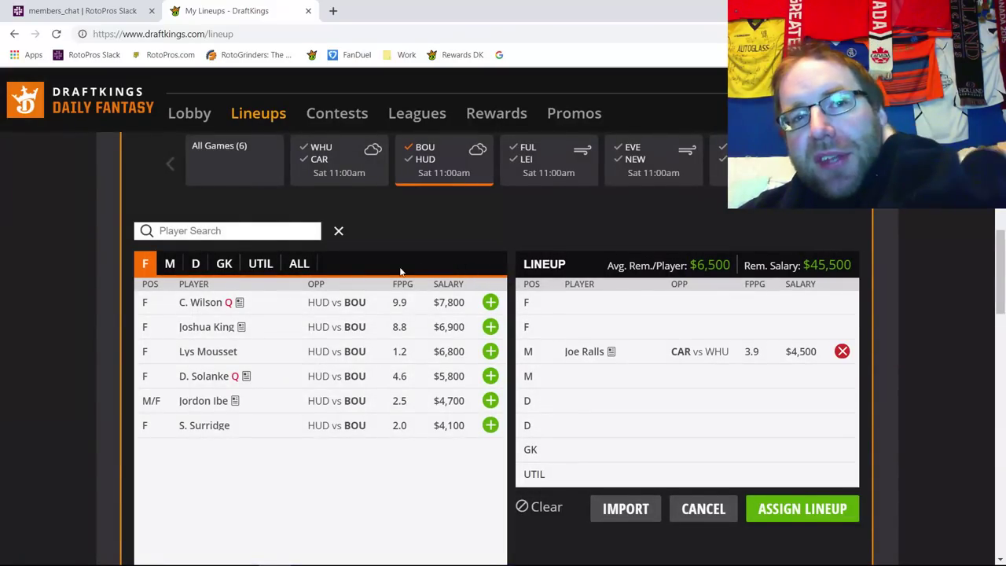
left_click(491, 326)
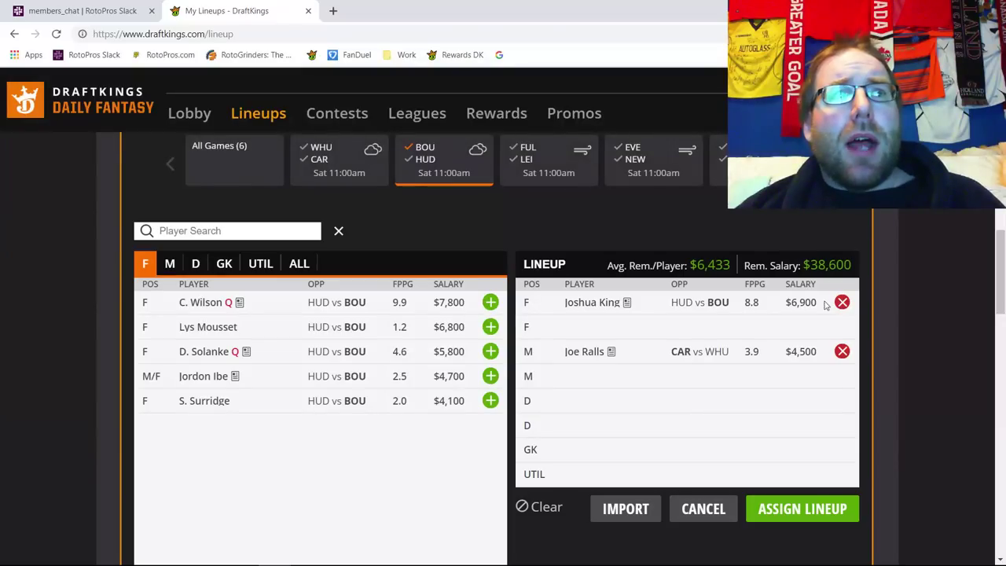
List Huddersfield's goalkeepers and try Jonas Lössl in the lineup, taking him out again.
left_click(424, 148)
left_click(425, 160)
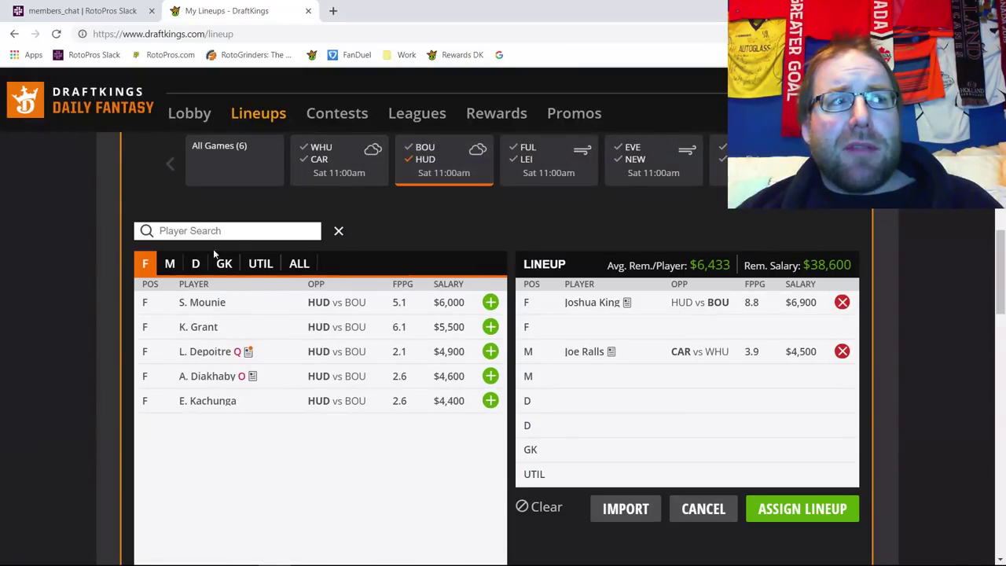
left_click(227, 265)
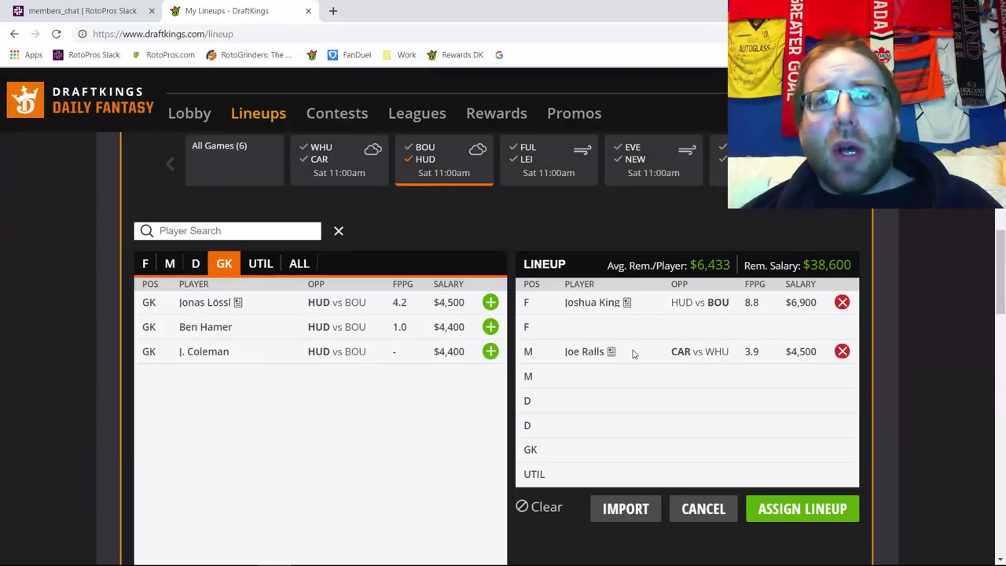
left_click(490, 302)
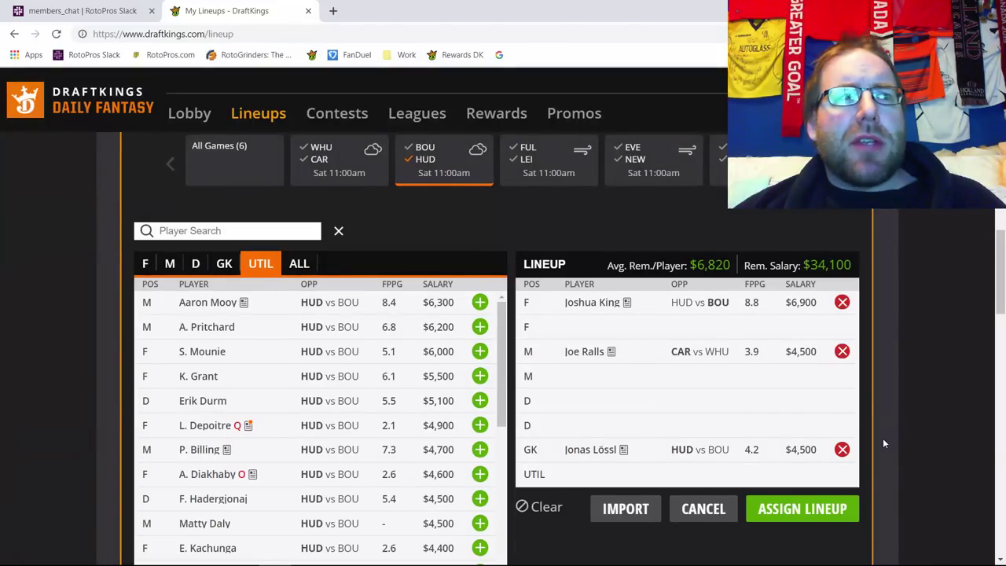
left_click(843, 449)
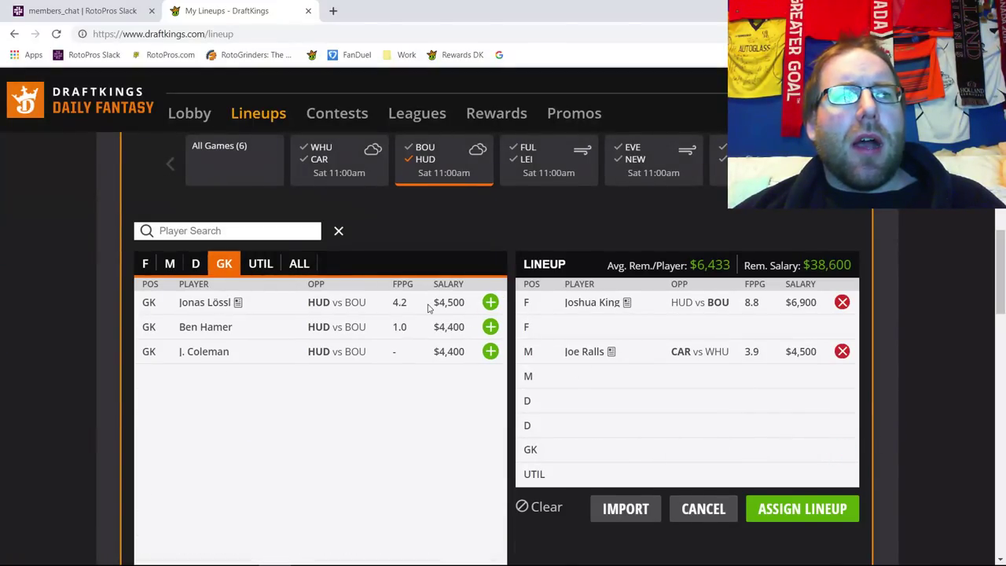
Look through Huddersfield's defenders and midfielders and add midfielder P. Billing to the lineup.
left_click(198, 264)
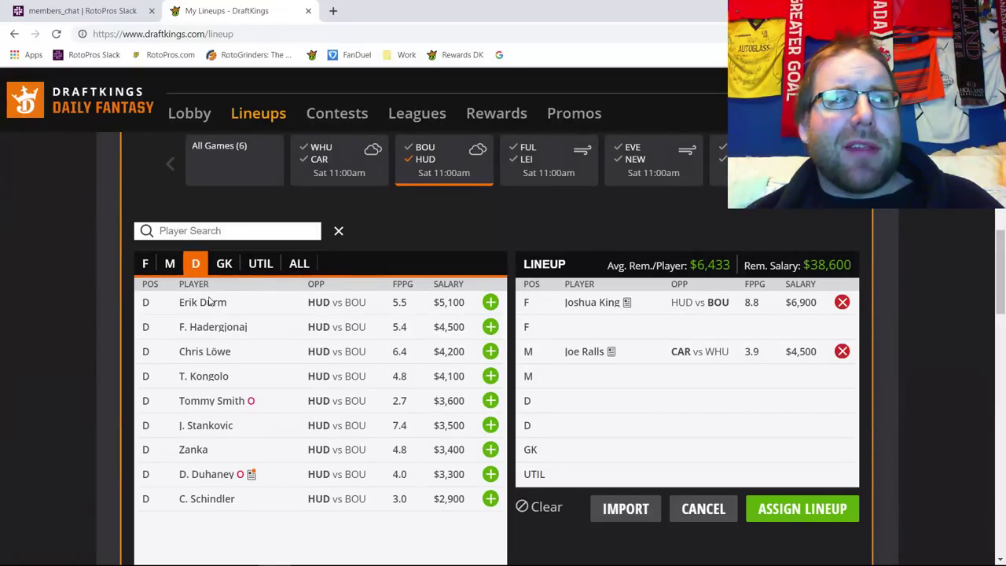
left_click(168, 264)
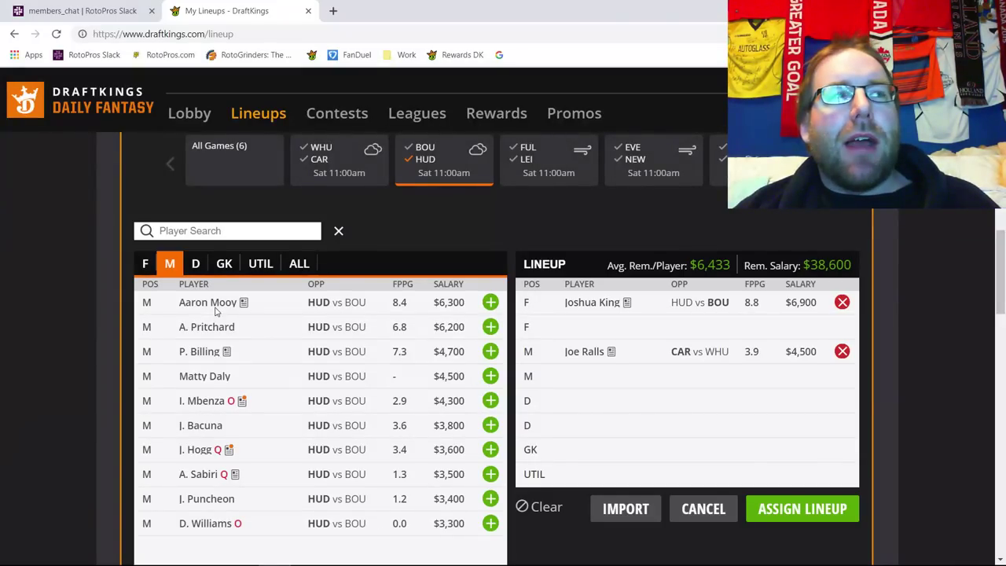
left_click(490, 351)
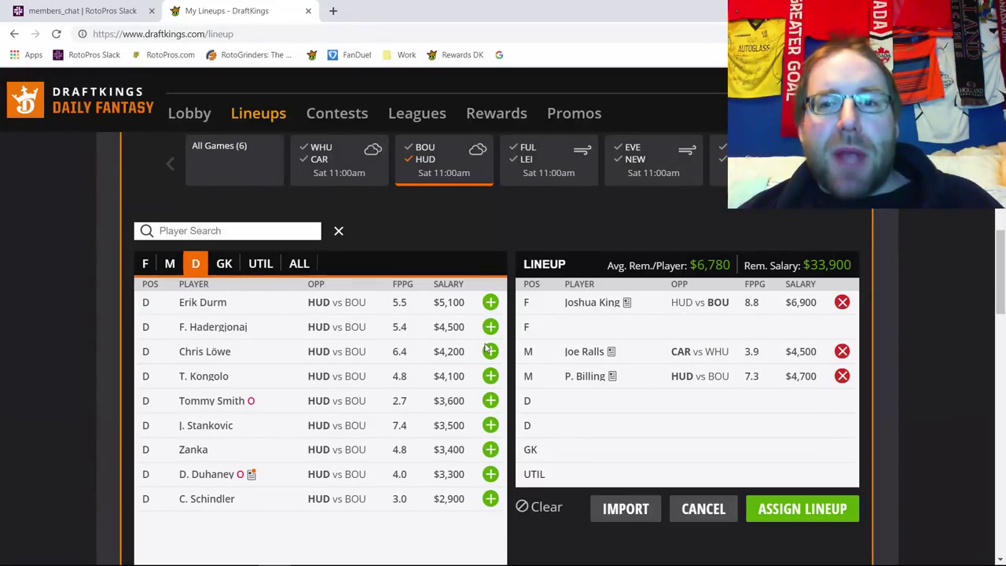
Review the 10-game log of Huddersfield midfielder Alex Pritchard.
left_click(170, 263)
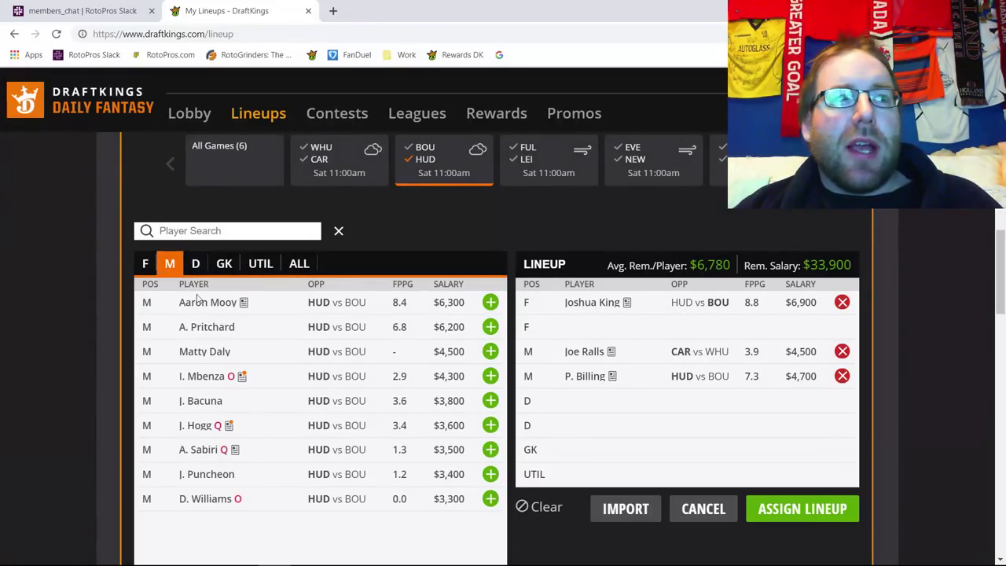
left_click(490, 326)
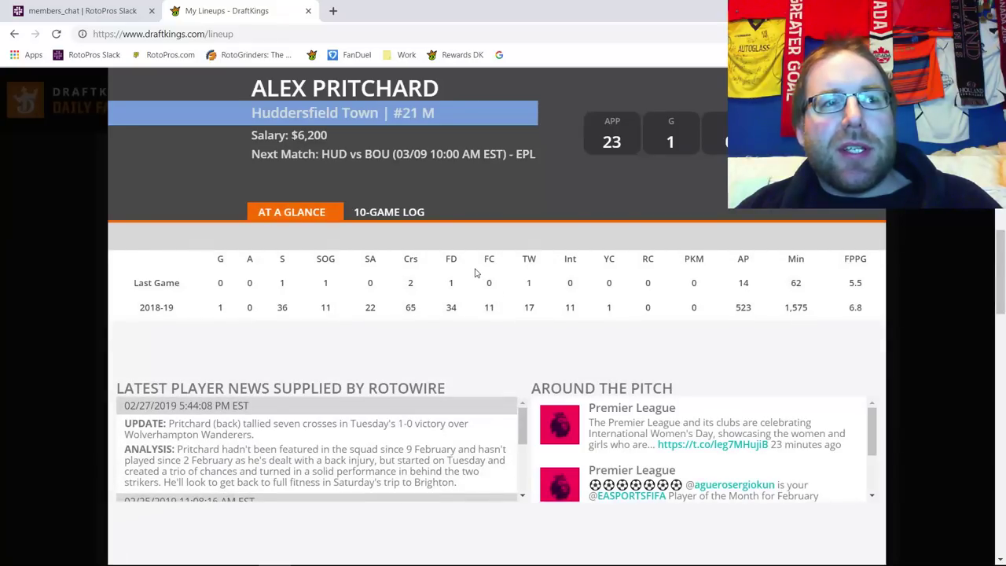
left_click(397, 216)
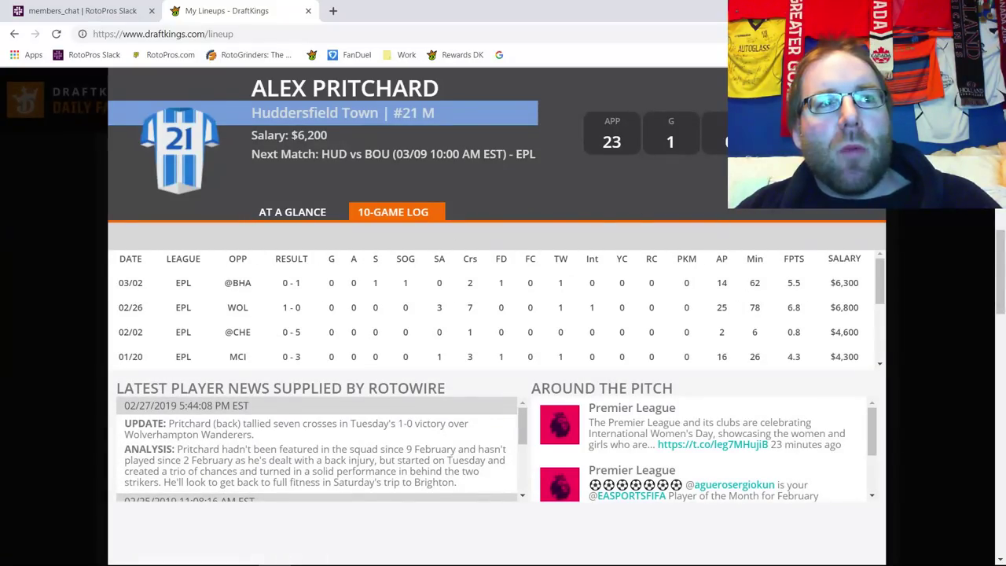
key("Escape")
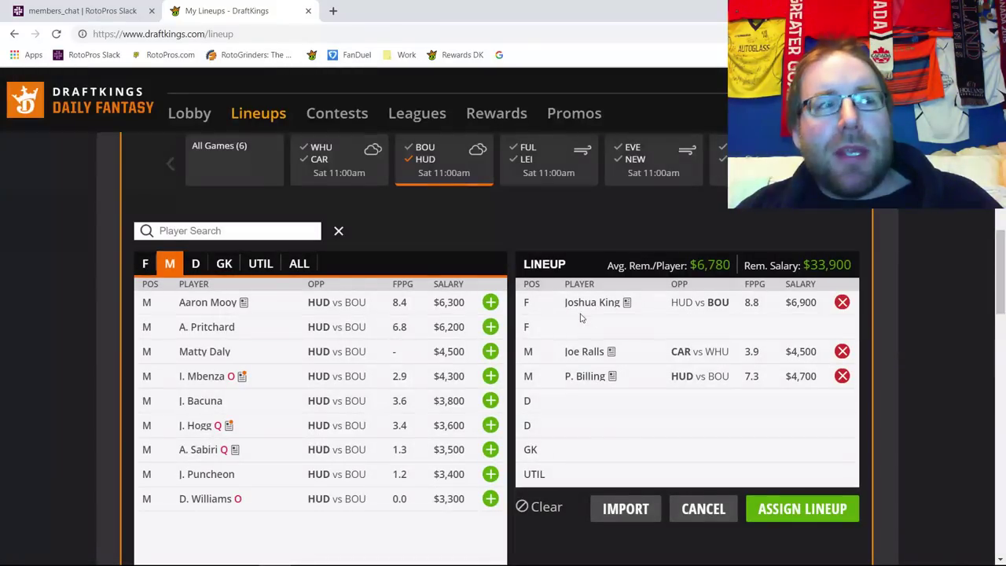
Review Philip Billing's full 10-game log from his lineup entry.
left_click(585, 376)
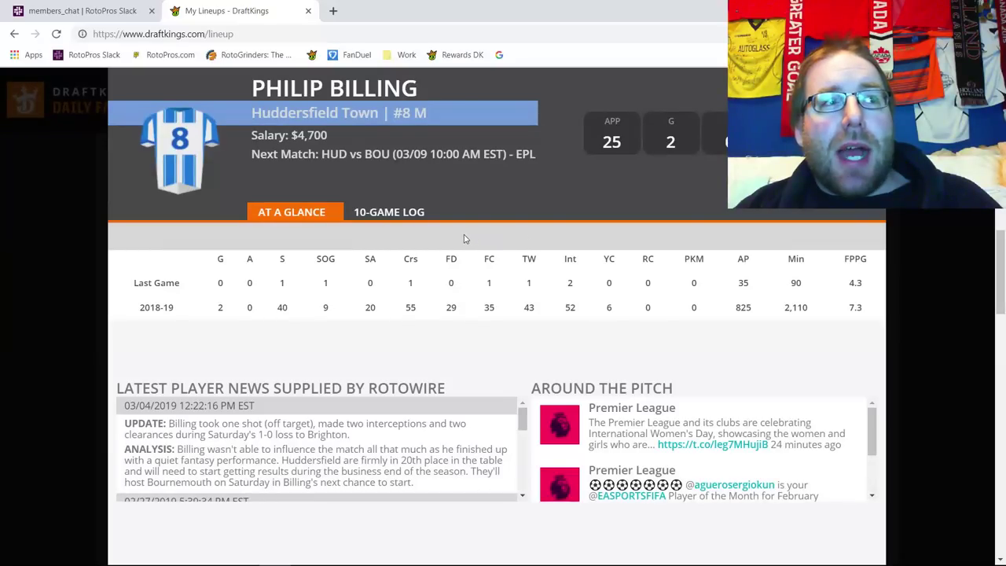
left_click(393, 212)
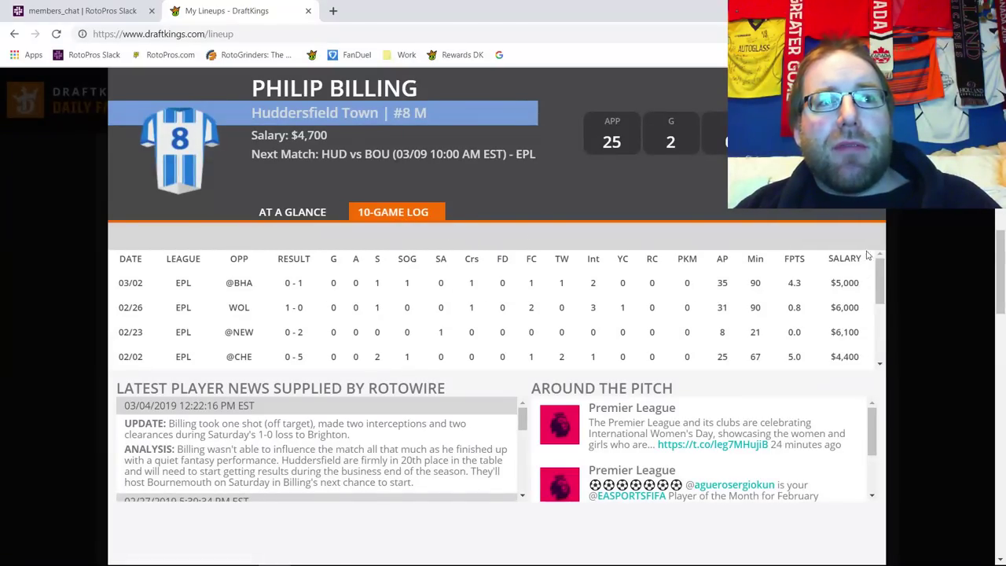
scroll(857, 291, "down", 3)
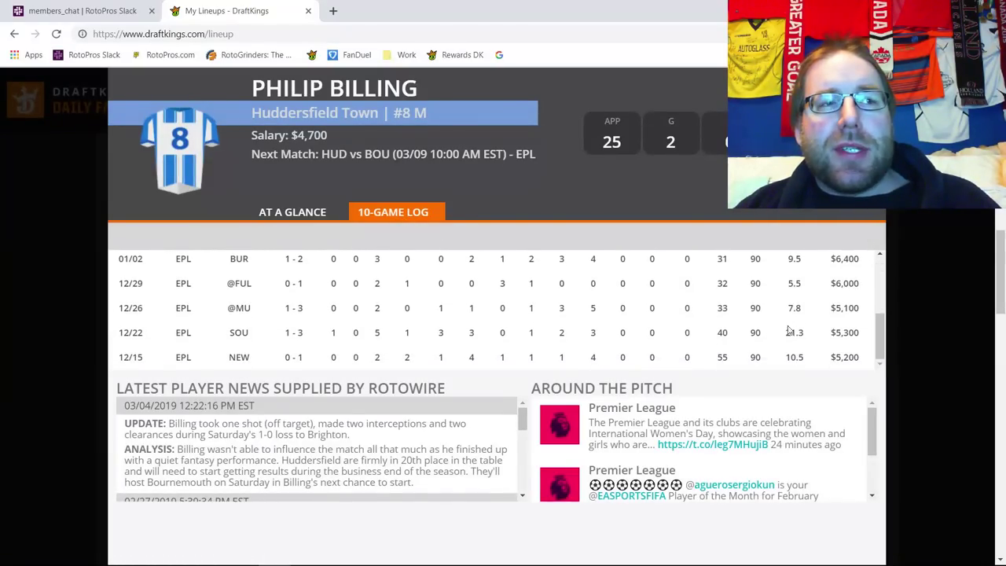
scroll(810, 303, "up", 3)
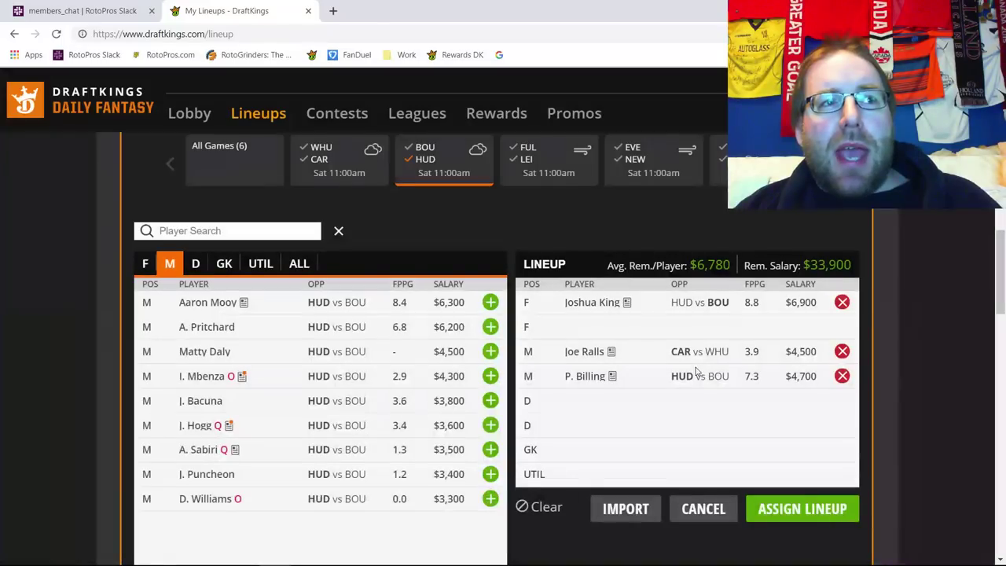
key("Escape")
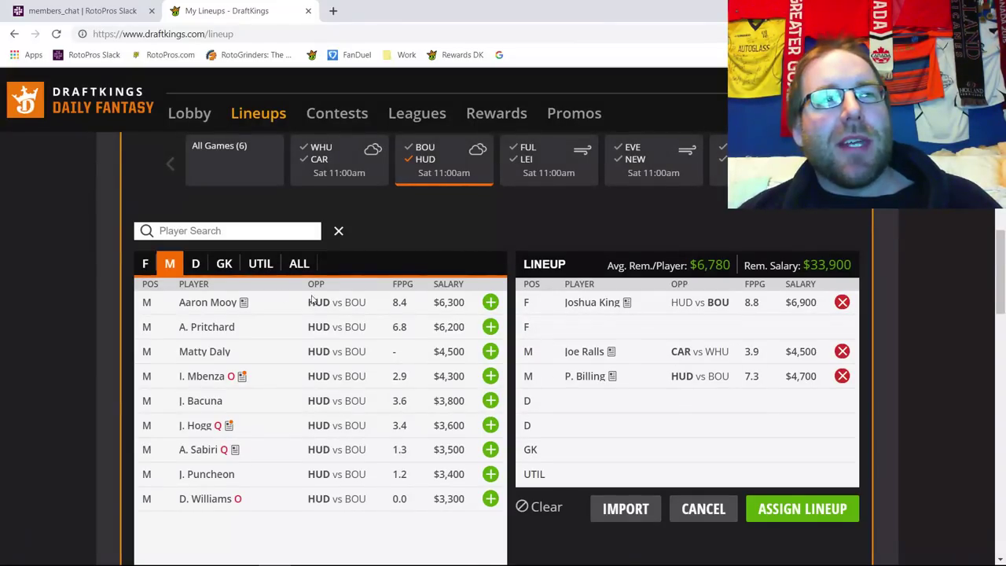
List Huddersfield's forwards and compare Karlan Grant's fantasy points in his last two matches with his salary.
left_click(143, 265)
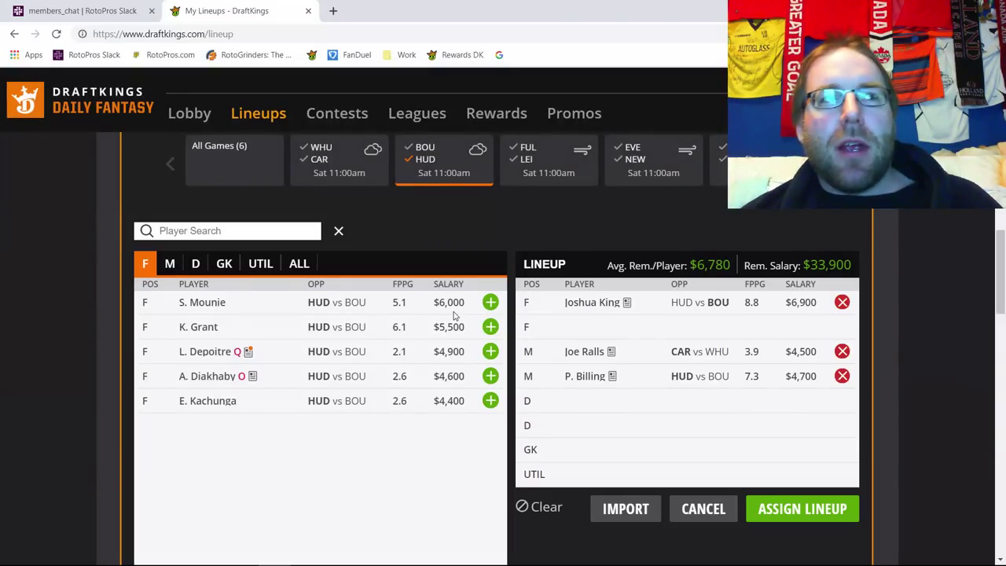
left_click(198, 327)
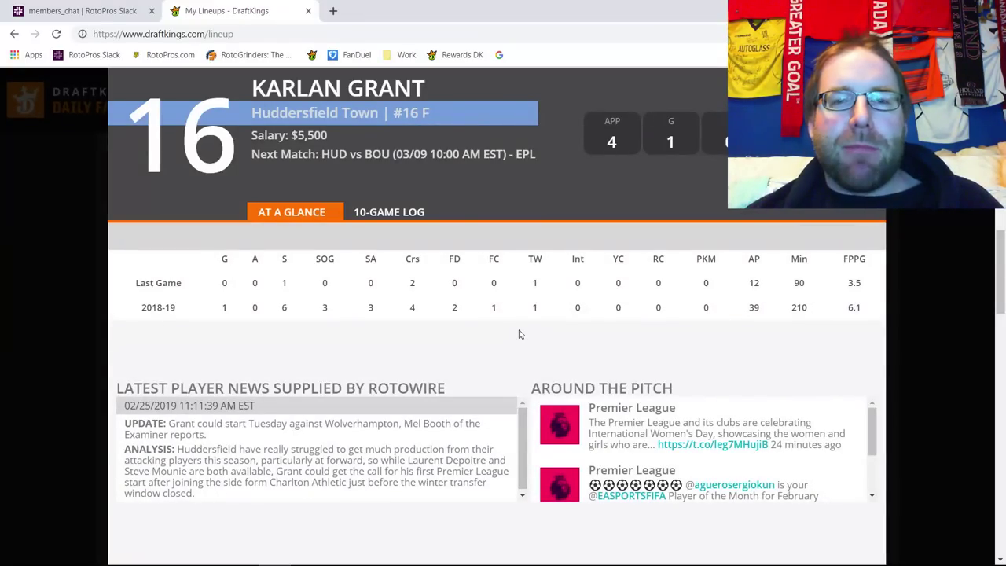
left_click(395, 217)
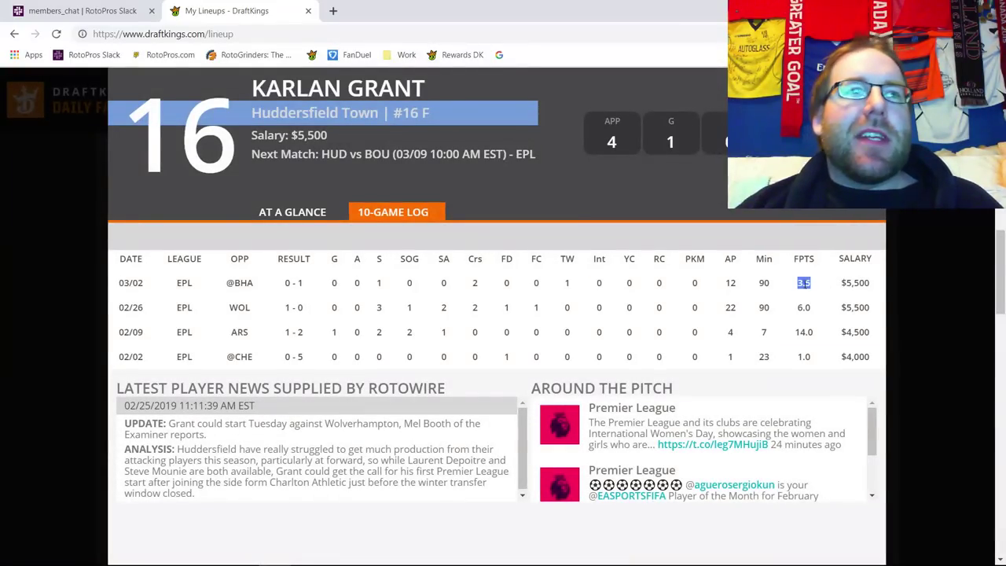
double_click(806, 310)
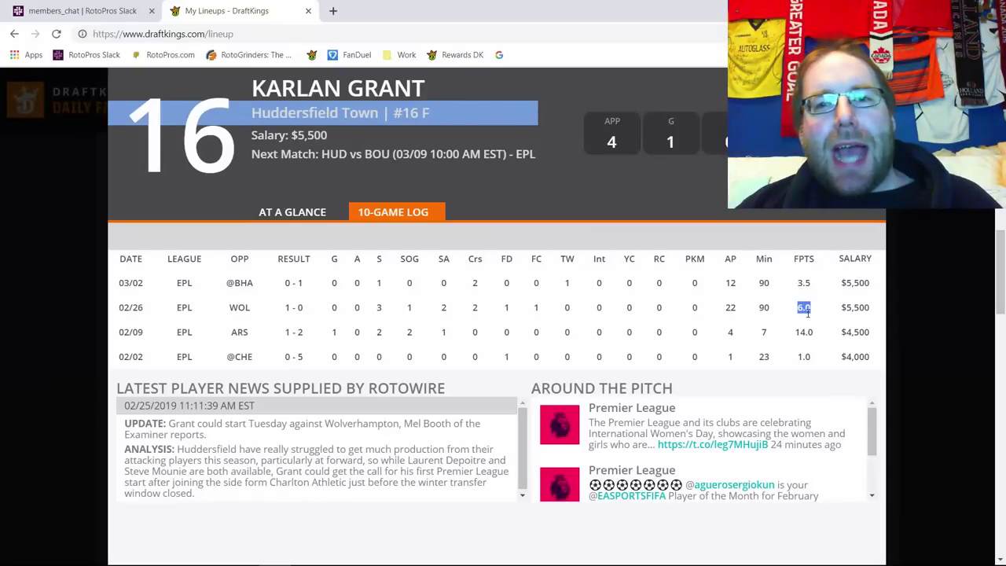
left_click(808, 279)
double_click(804, 282)
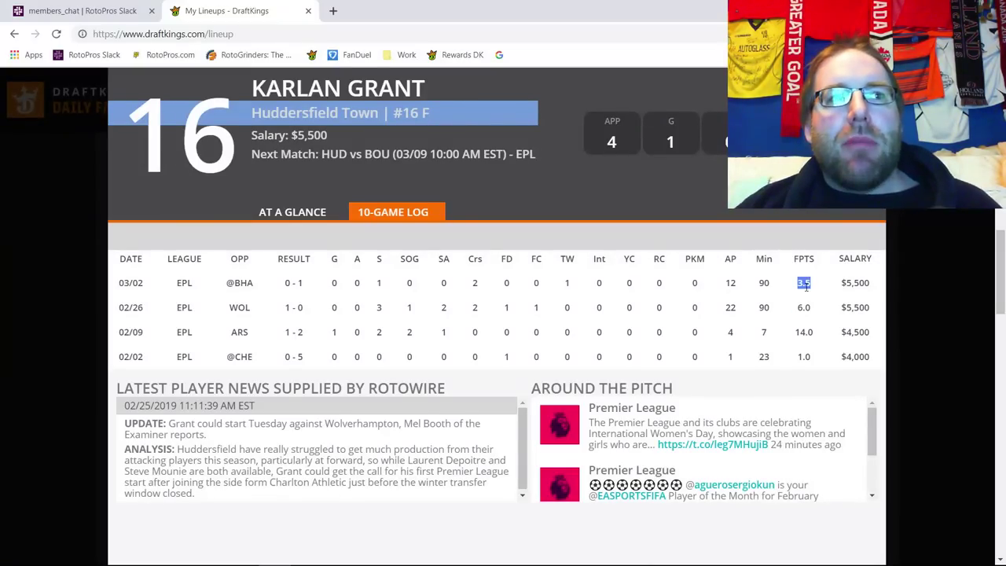
double_click(804, 308)
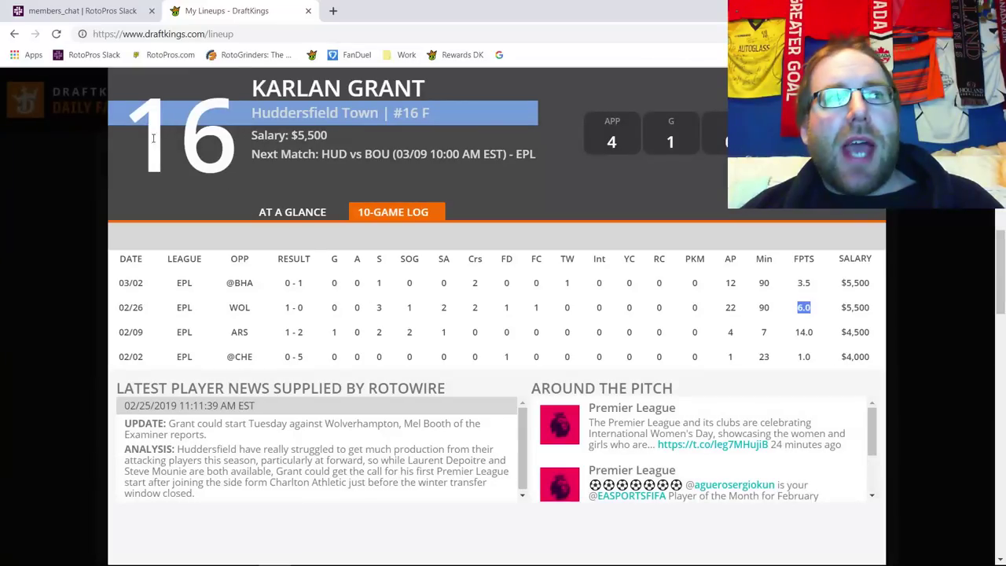
left_click(326, 135)
triple_click(326, 136)
left_click(318, 136)
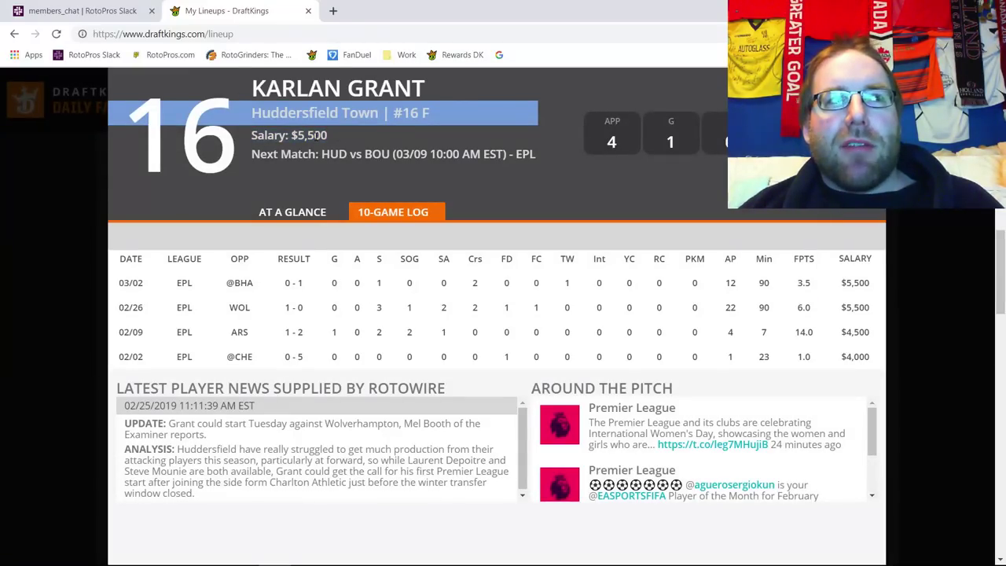
double_click(313, 136)
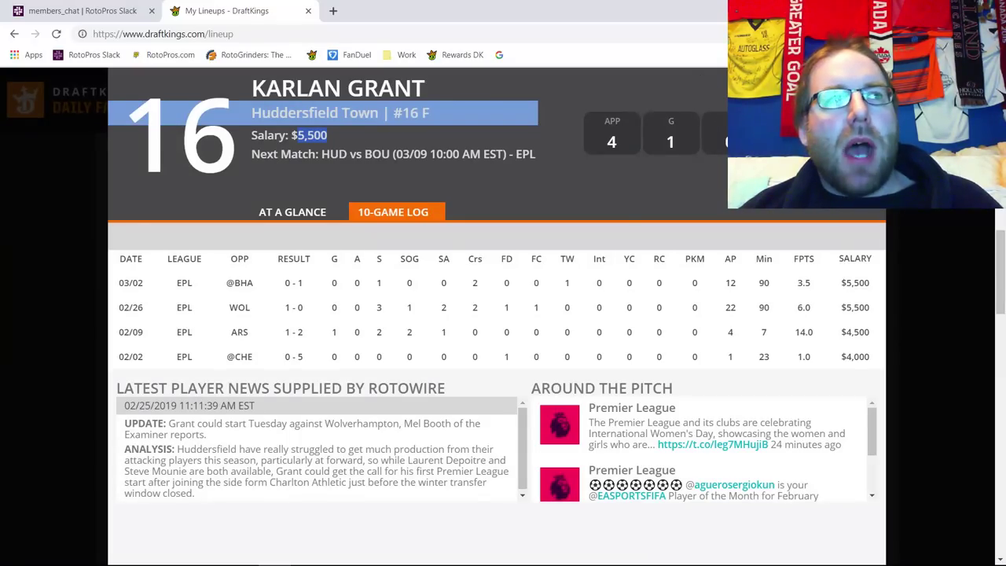
key("Escape")
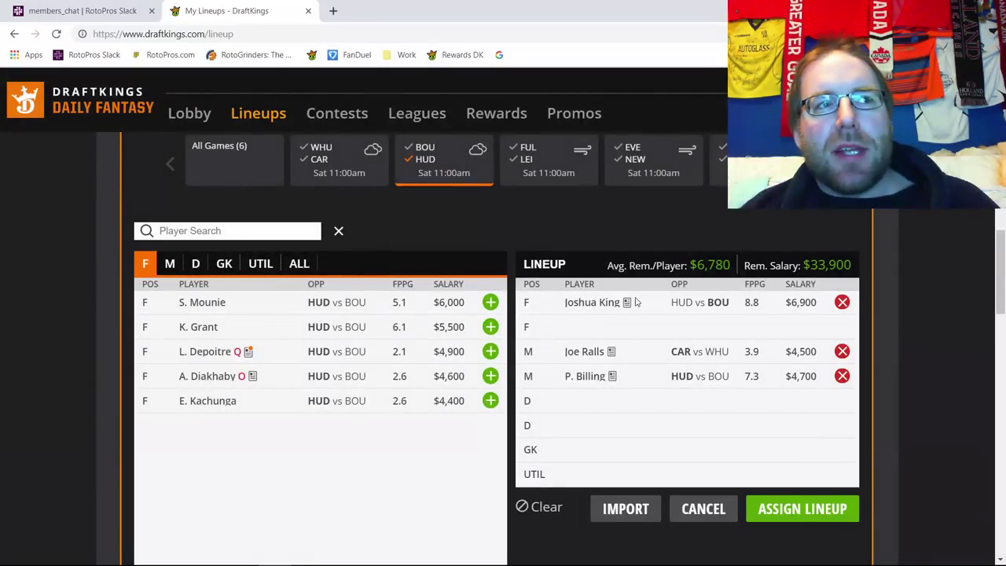
Remove Joshua King from the lineup and return the forwards list to all games.
left_click(842, 303)
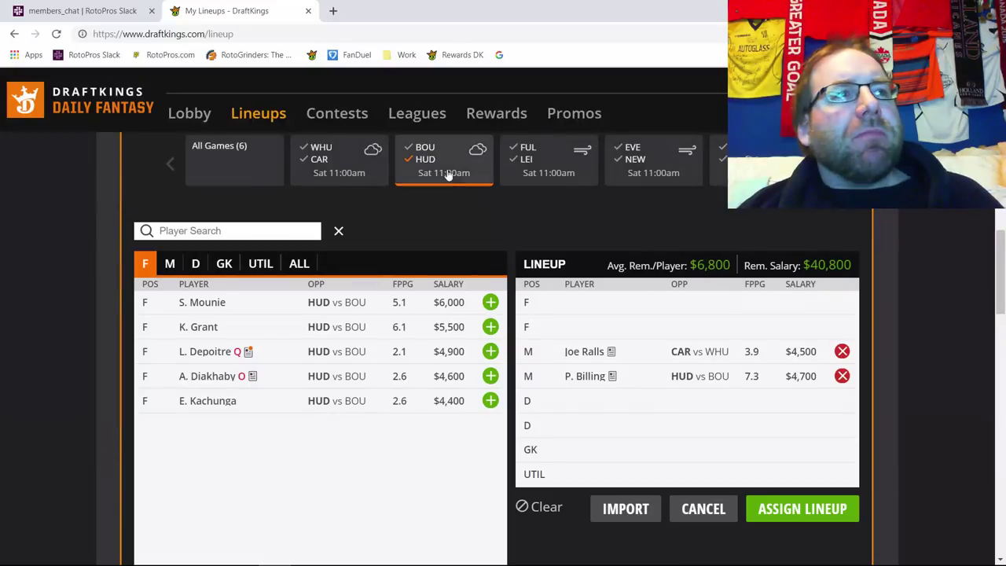
left_click(458, 171)
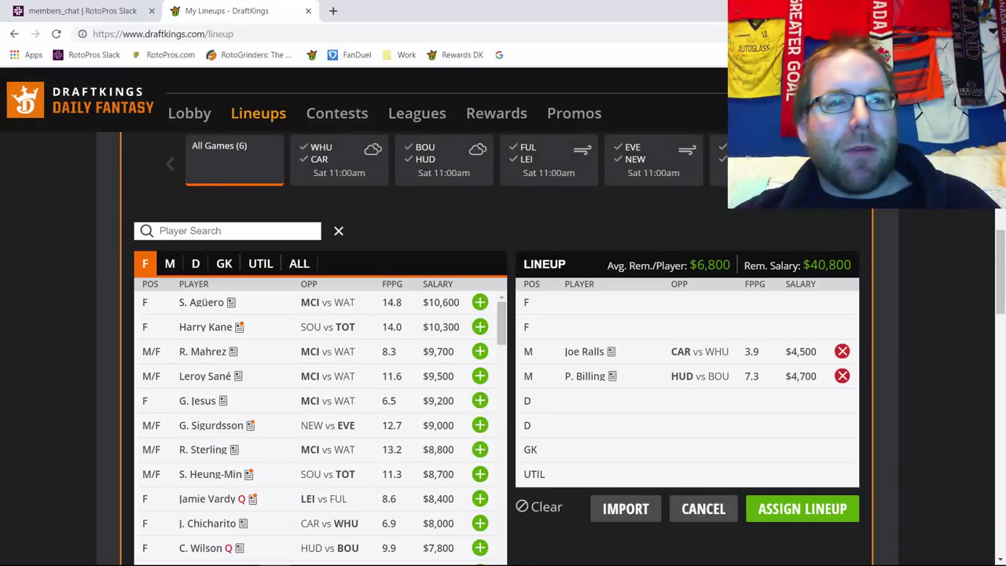
Filter the player pool to Fulham from the Fulham–Leicester match and list its defenders.
left_click(527, 161)
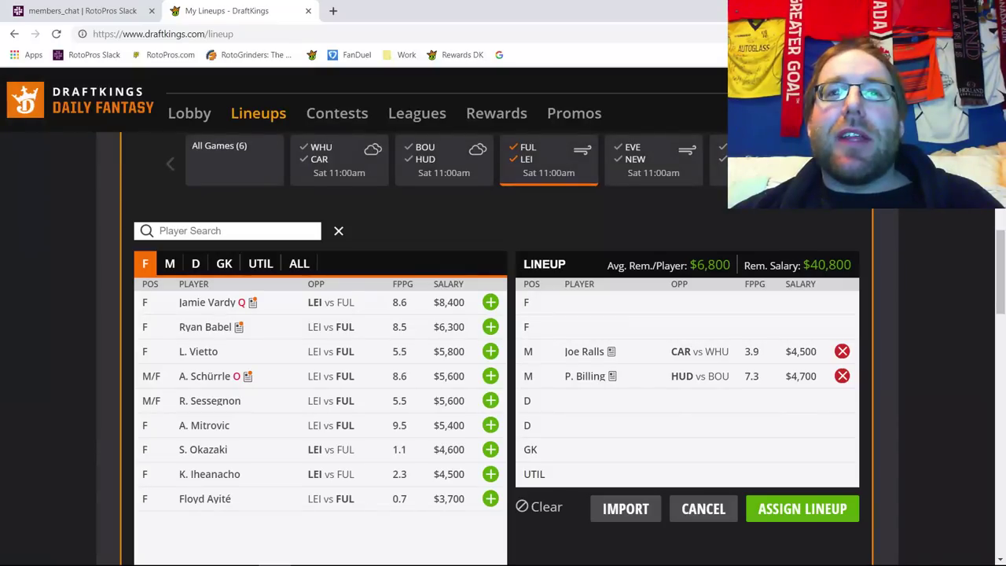
left_click(527, 159)
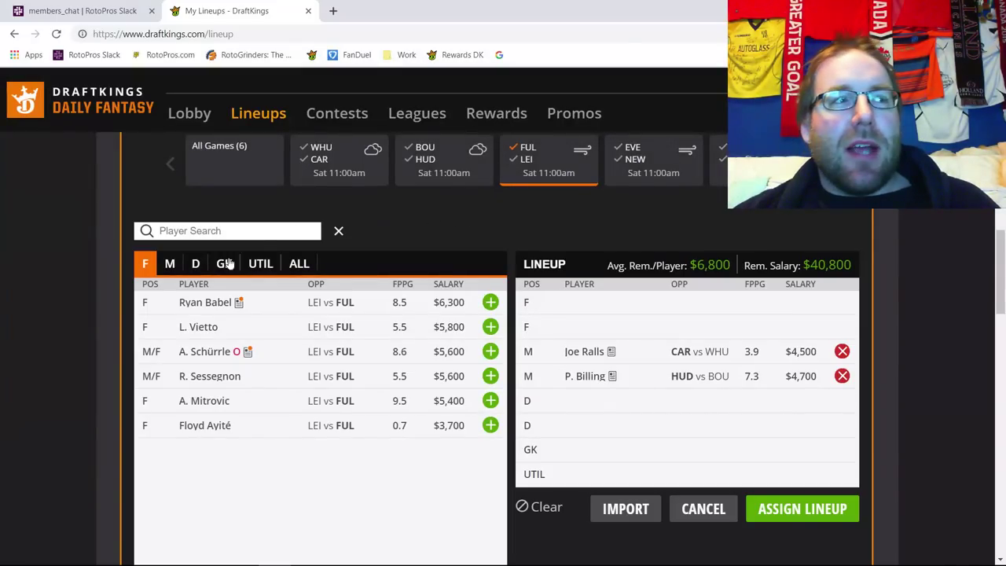
left_click(194, 266)
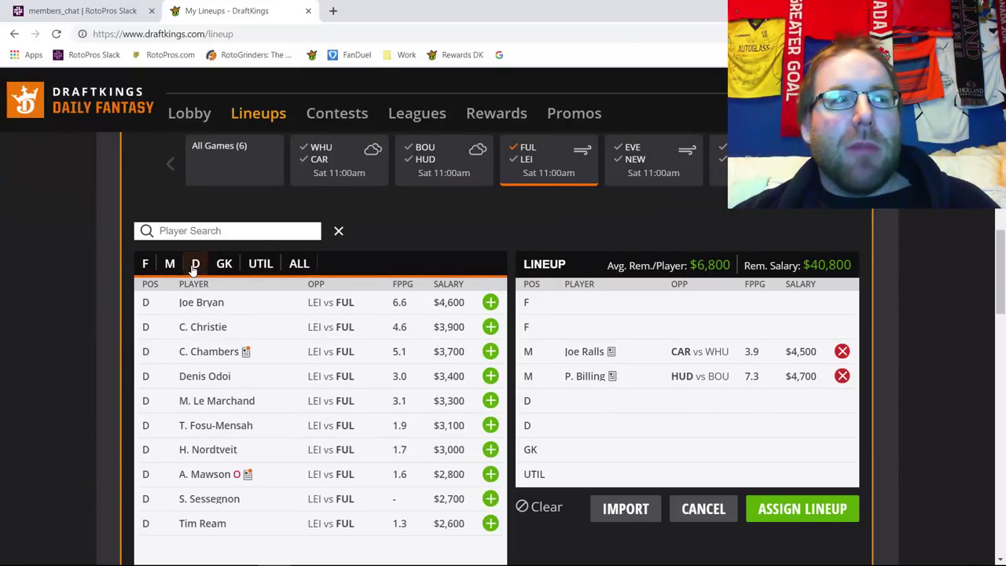
Add Fulham defender C. Chambers to the lineup and list Fulham's midfielders.
left_click(491, 351)
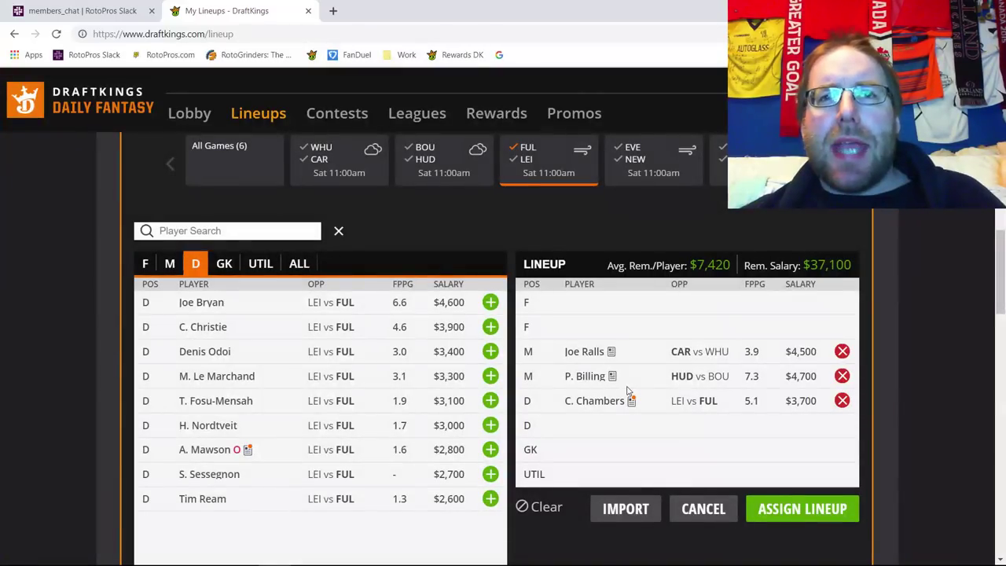
left_click(170, 263)
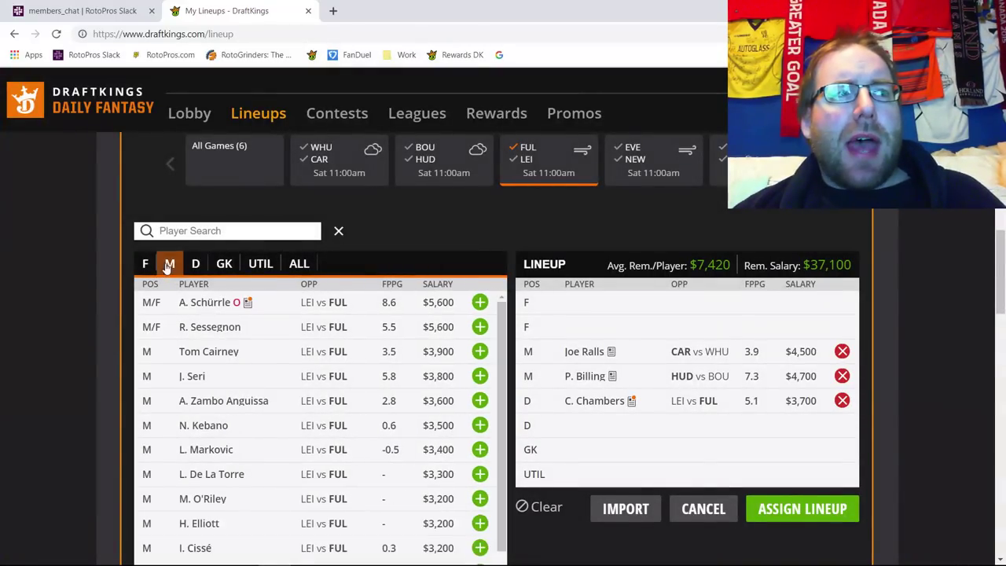
Review Tom Cairney's 10-game log, checking his fantasy points in the last three matches and his minutes played.
left_click(199, 352)
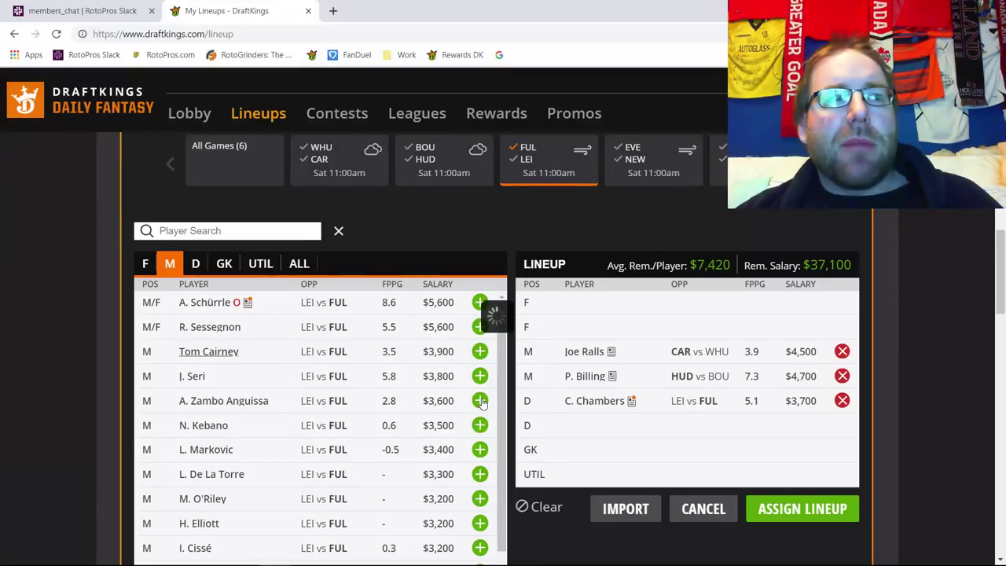
left_click(378, 210)
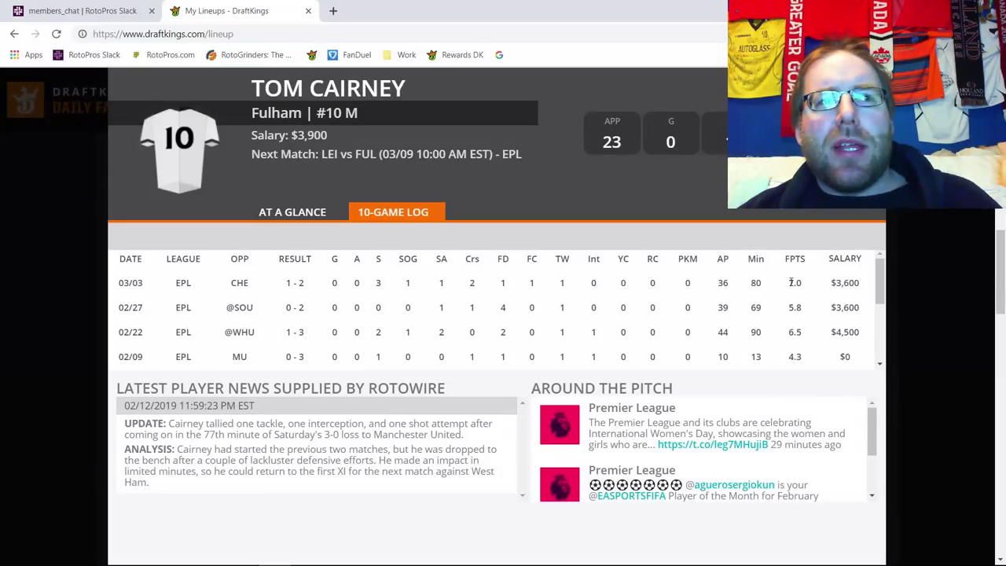
double_click(792, 287)
double_click(795, 308)
double_click(795, 332)
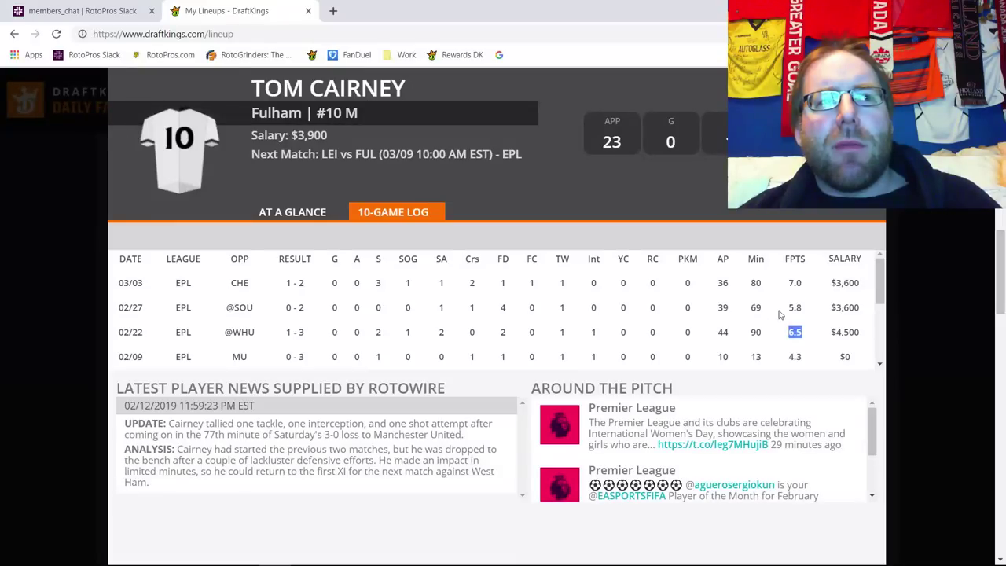
left_click(760, 284)
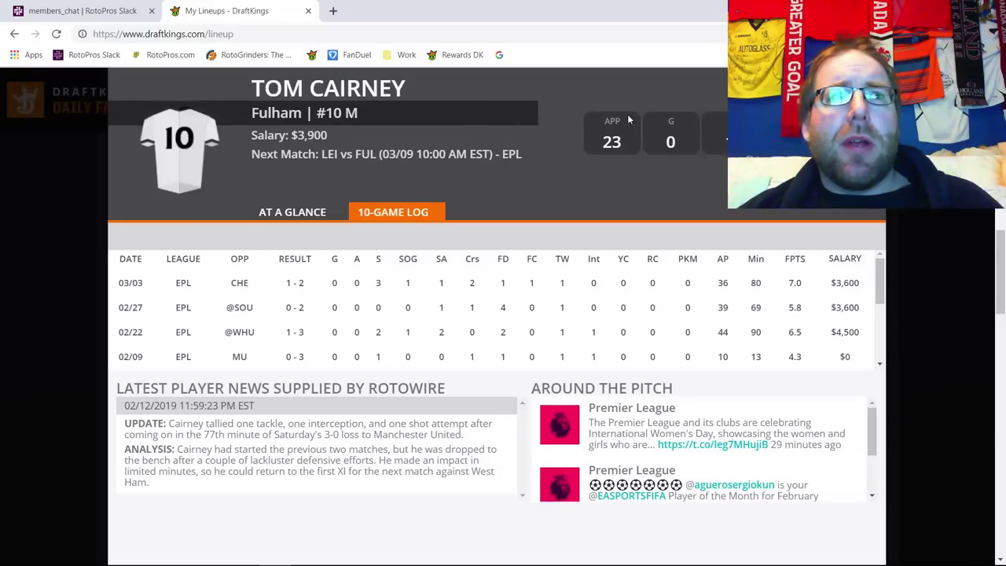
left_click(771, 217)
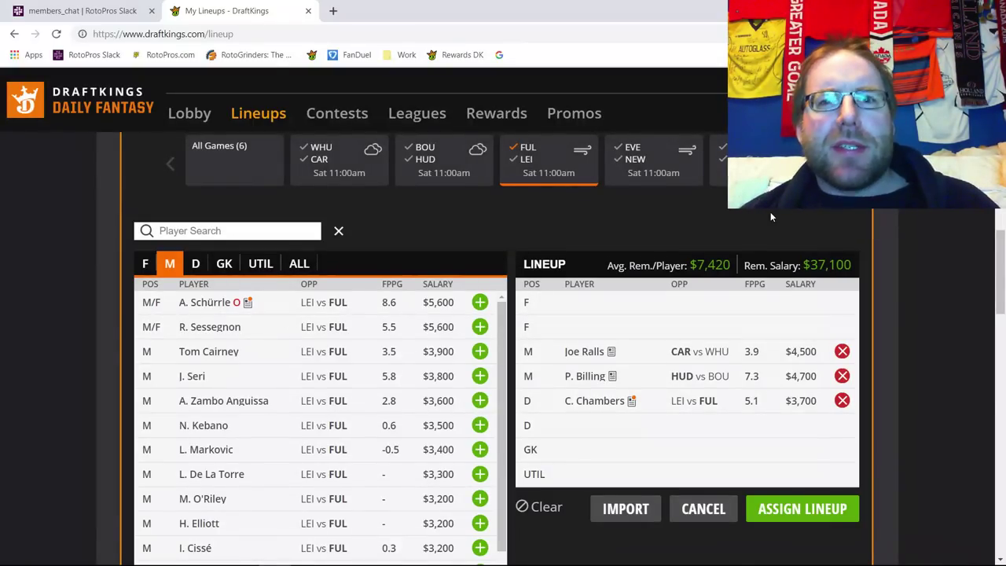
List Fulham's forwards and look over Ryan Babel's player summary.
left_click(145, 264)
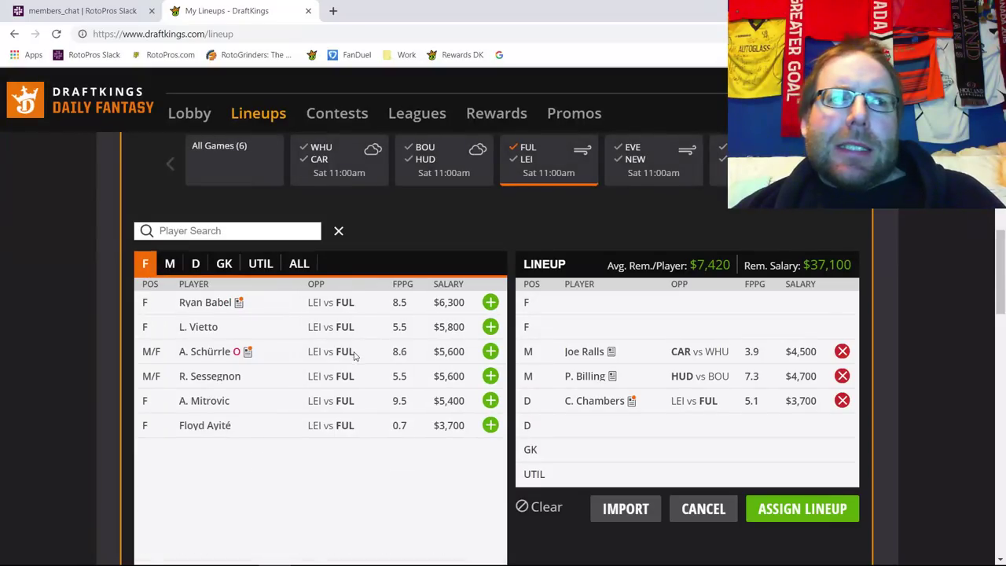
left_click(195, 307)
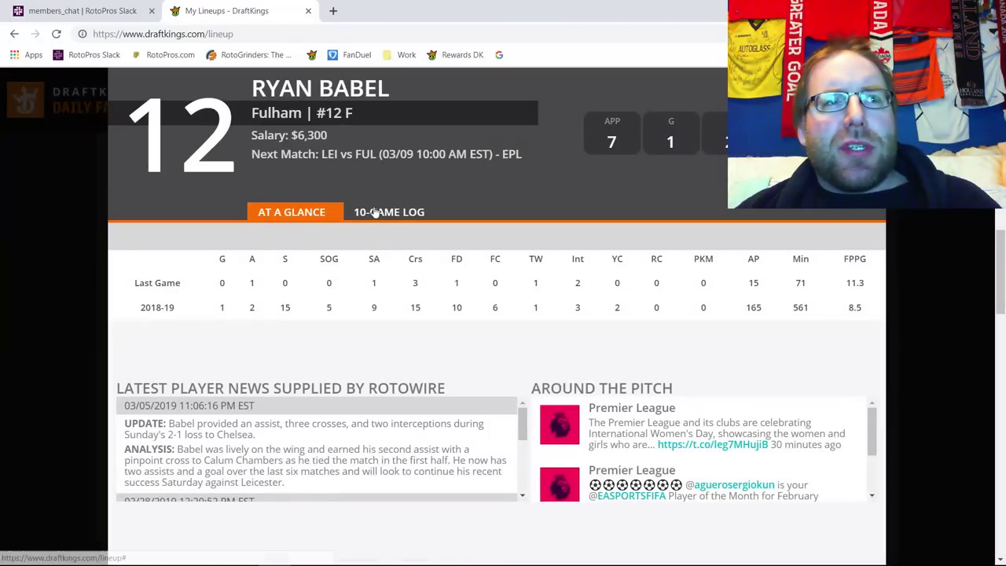
left_click(871, 81)
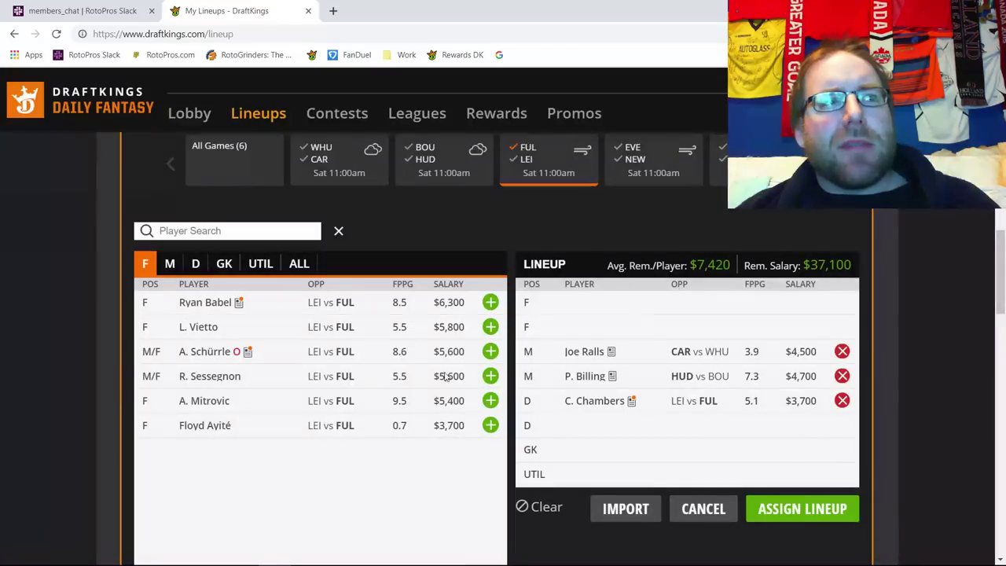
Review A. Mitrovic's 10-game log and compare his recent fantasy points with his salary.
left_click(200, 401)
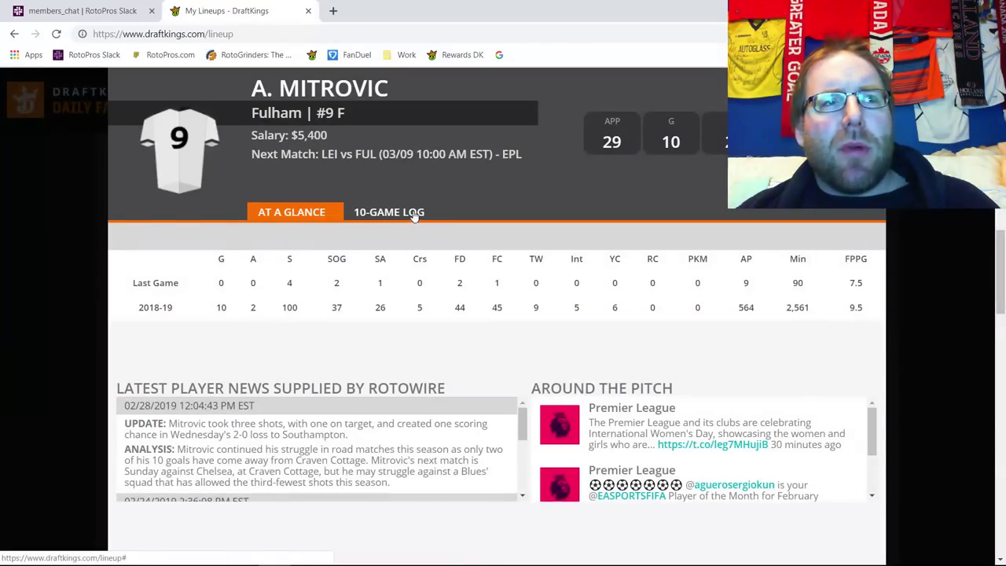
left_click(405, 214)
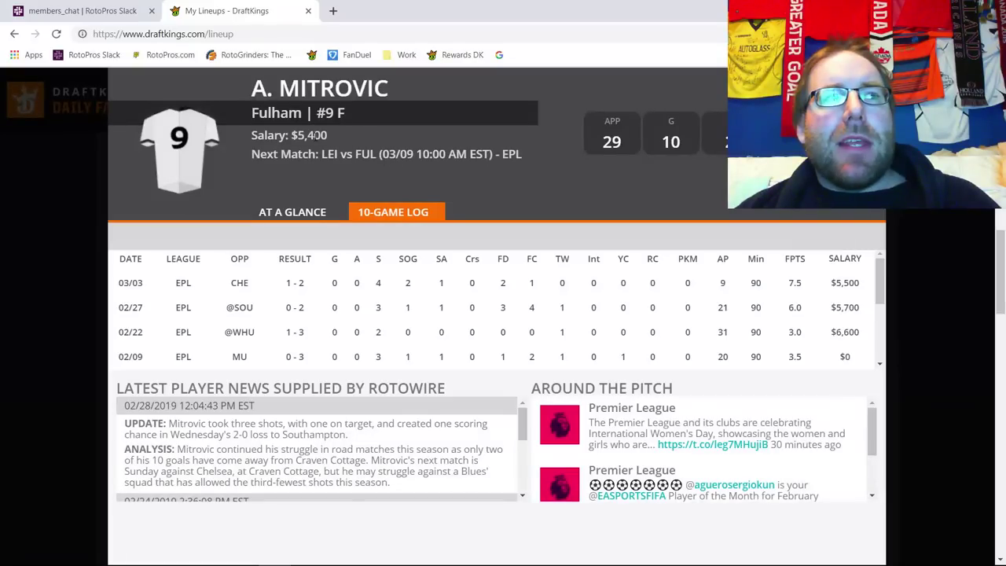
triple_click(299, 135)
double_click(795, 308)
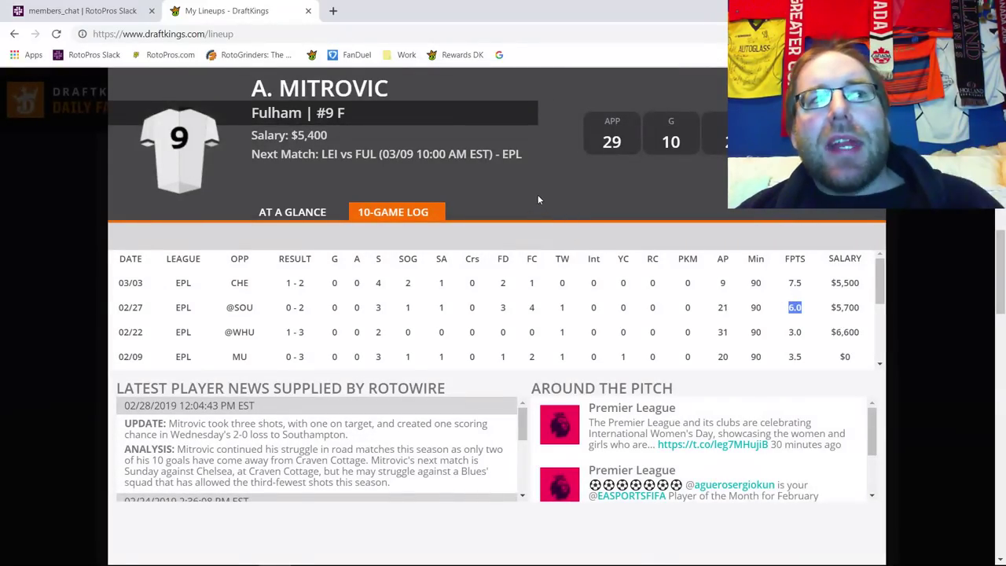
key("Escape")
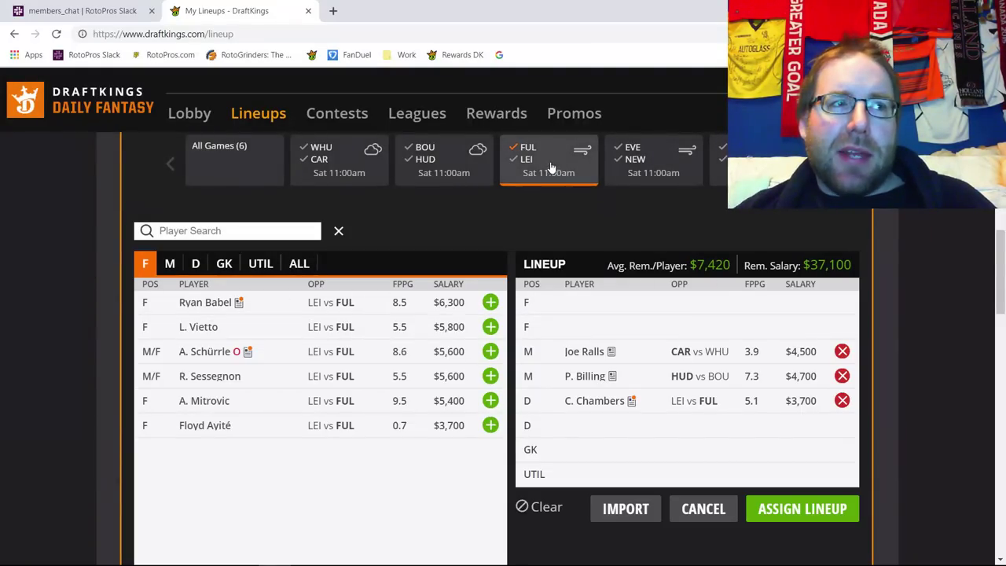
Switch the player pool filter from Fulham to Leicester and list Leicester's goalkeepers.
left_click(527, 161)
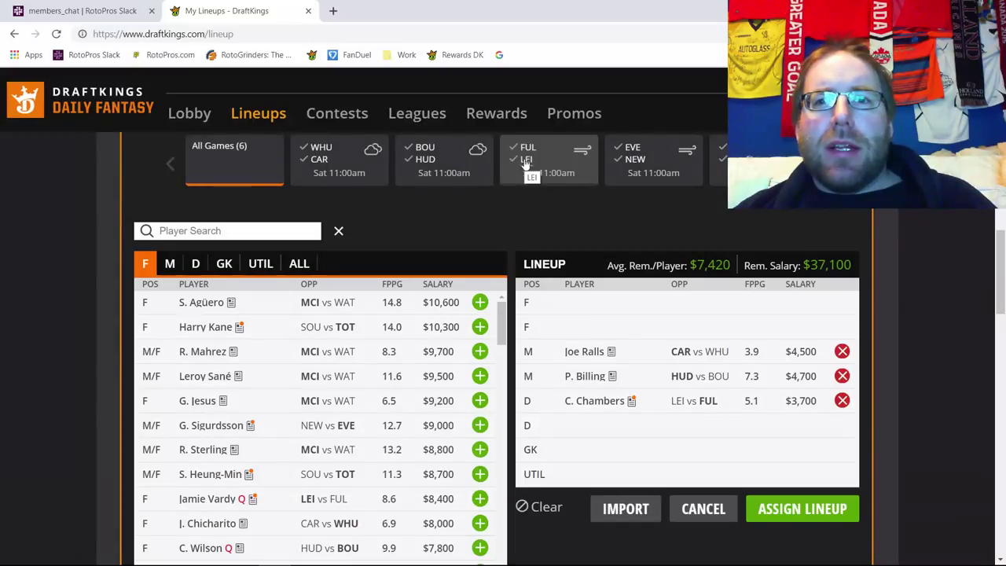
left_click(527, 162)
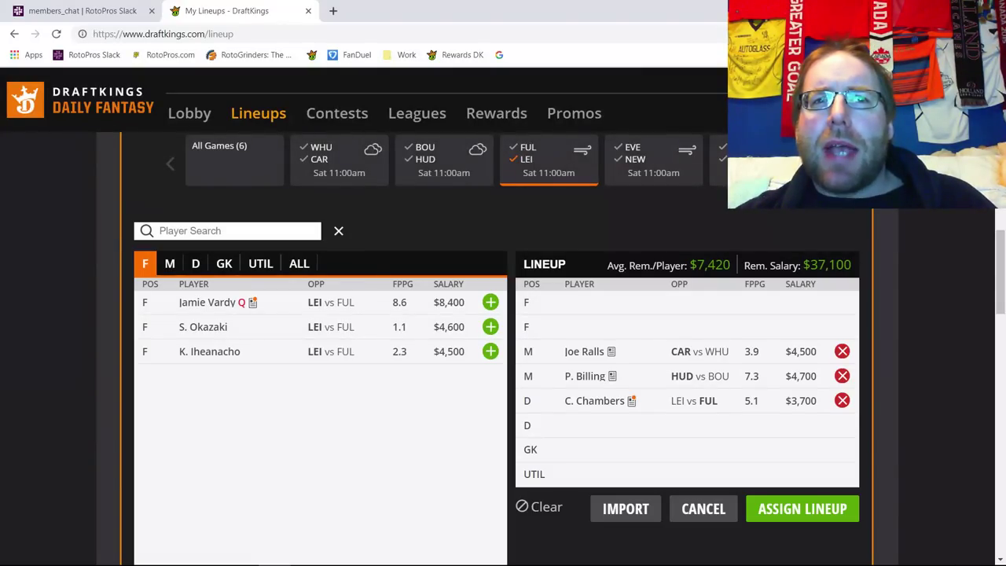
left_click(239, 265)
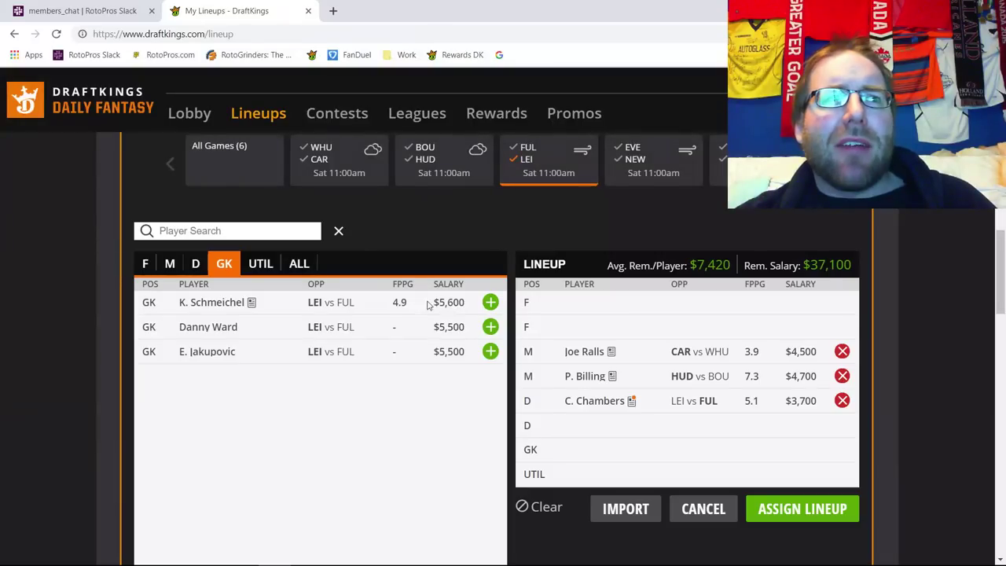
Examine K. Schmeichel's full 10-game log for goals conceded, saves, clean sheets and fantasy points.
left_click(220, 305)
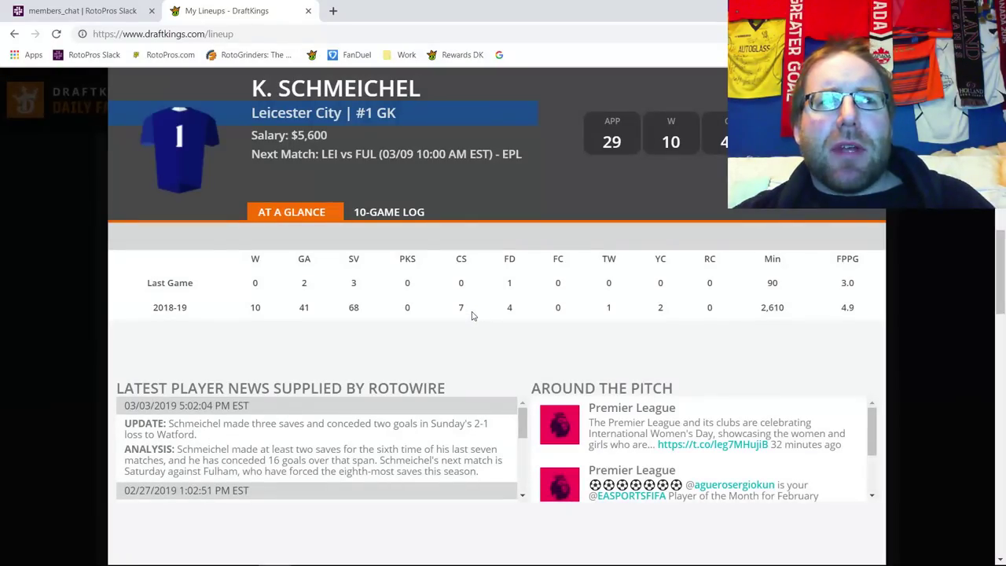
left_click(407, 212)
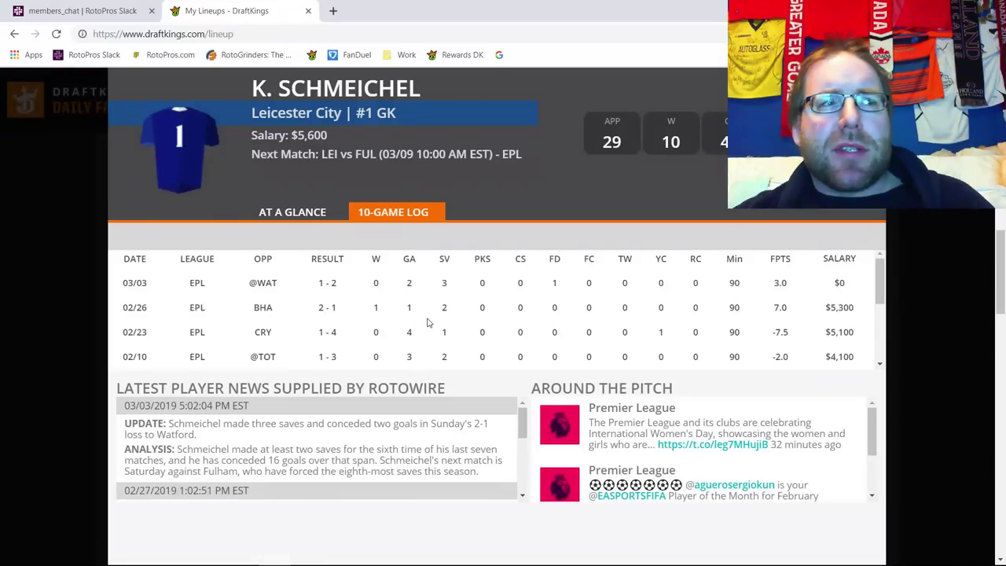
scroll(427, 321, "down", 3)
scroll(427, 323, "down", 1)
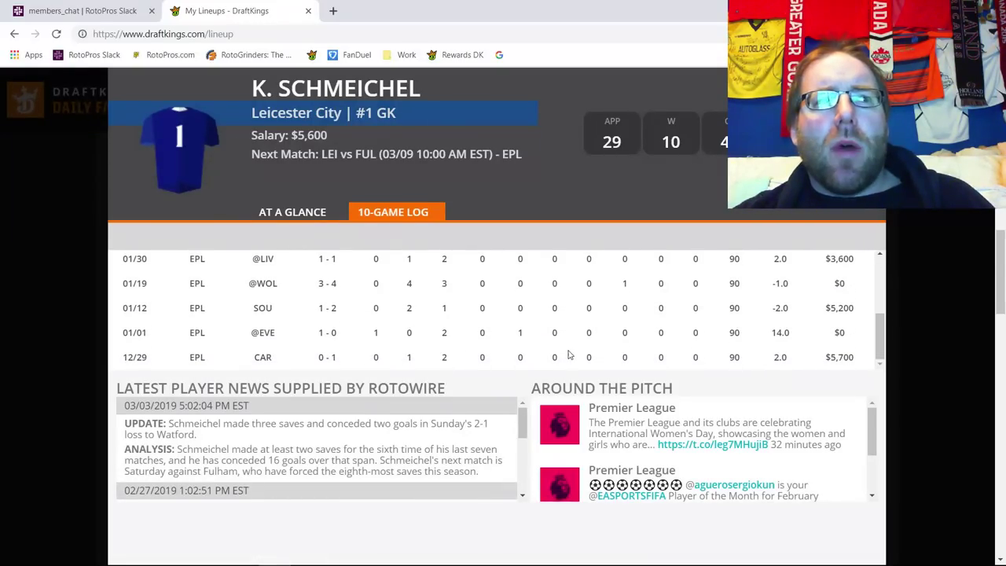
scroll(512, 320, "up", 5)
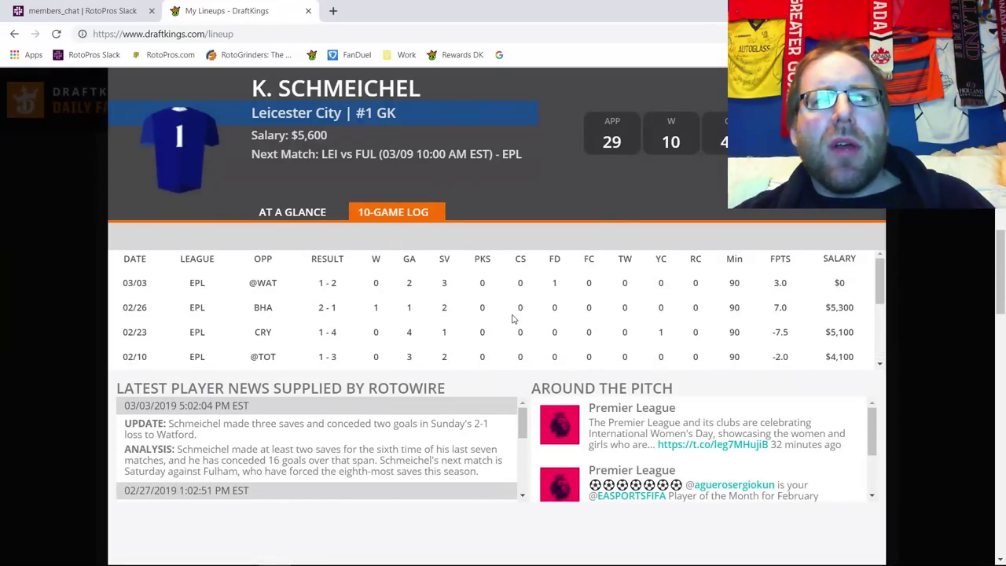
scroll(512, 320, "down", 5)
scroll(490, 318, "up", 5)
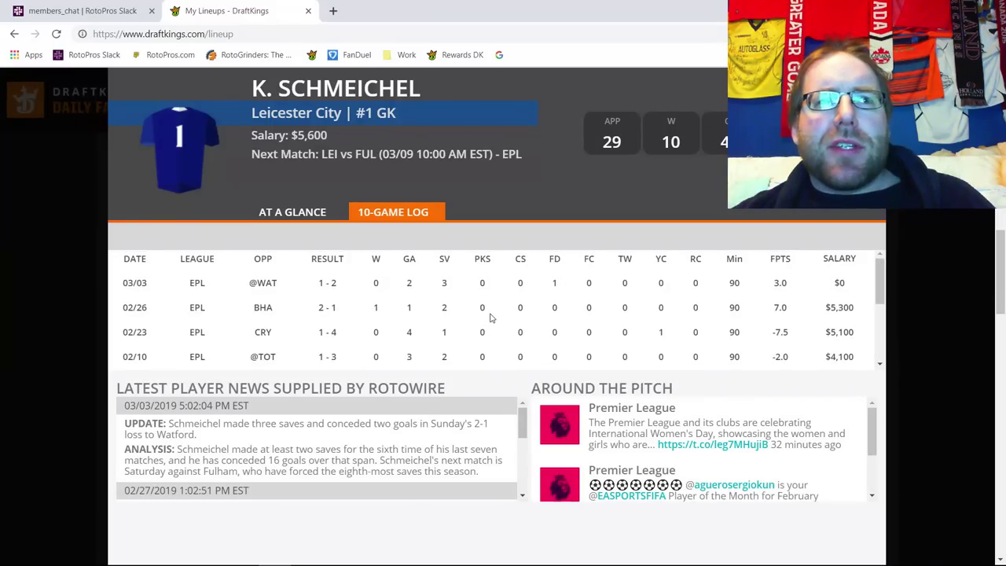
scroll(491, 318, "down", 5)
scroll(490, 317, "up", 5)
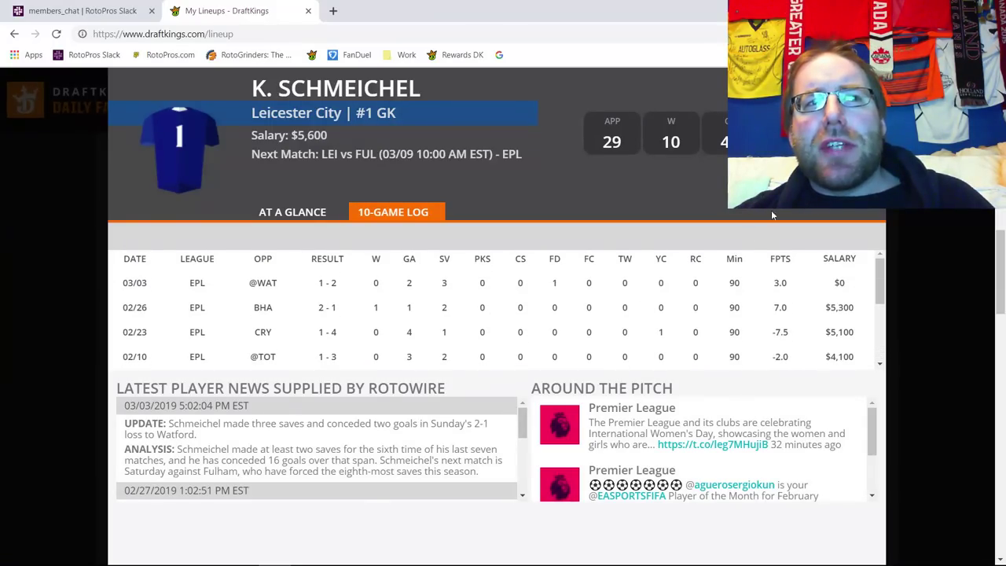
key("Escape")
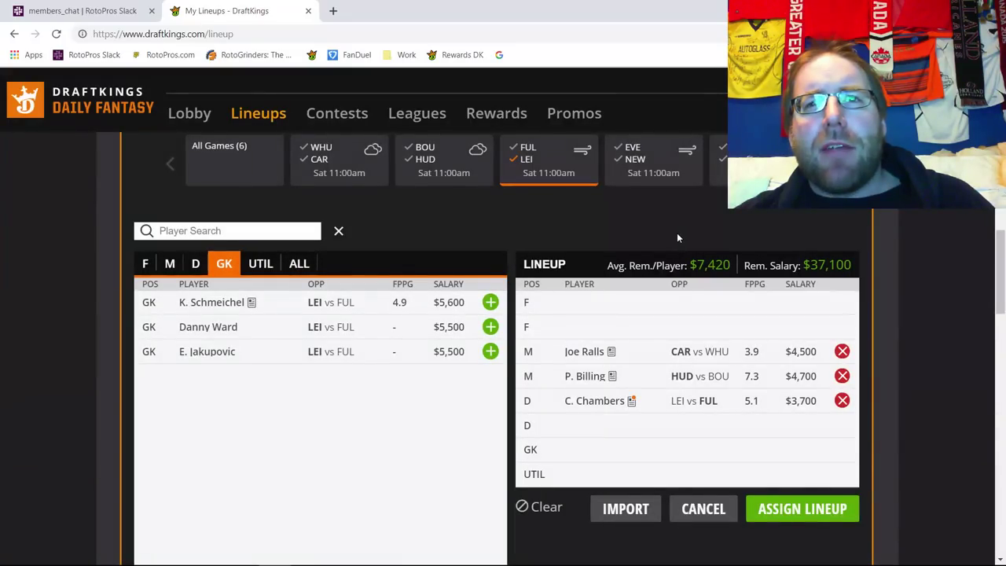
Review Ricardo Pereira's 10-game log from Leicester's defenders and add him to the lineup.
left_click(198, 265)
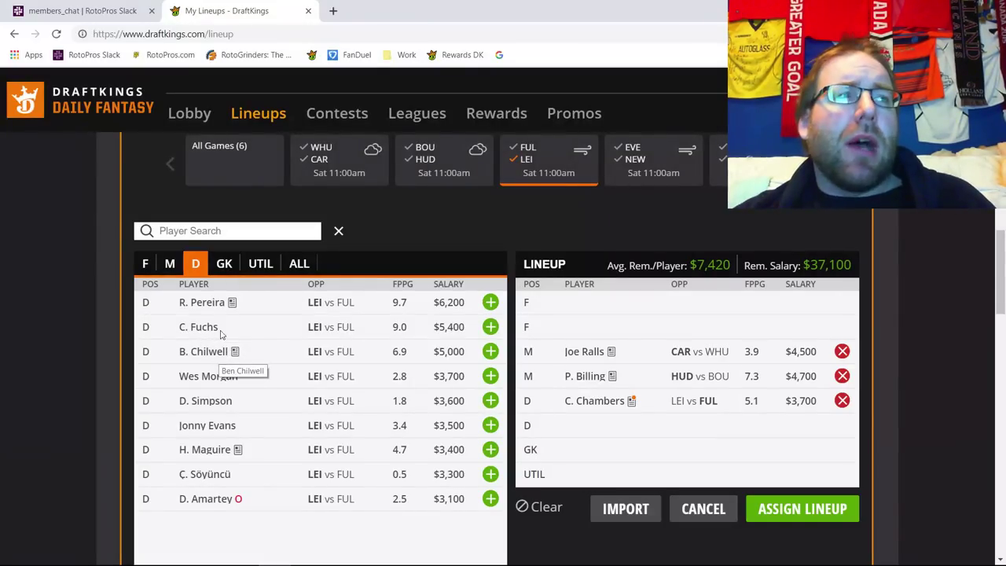
left_click(223, 307)
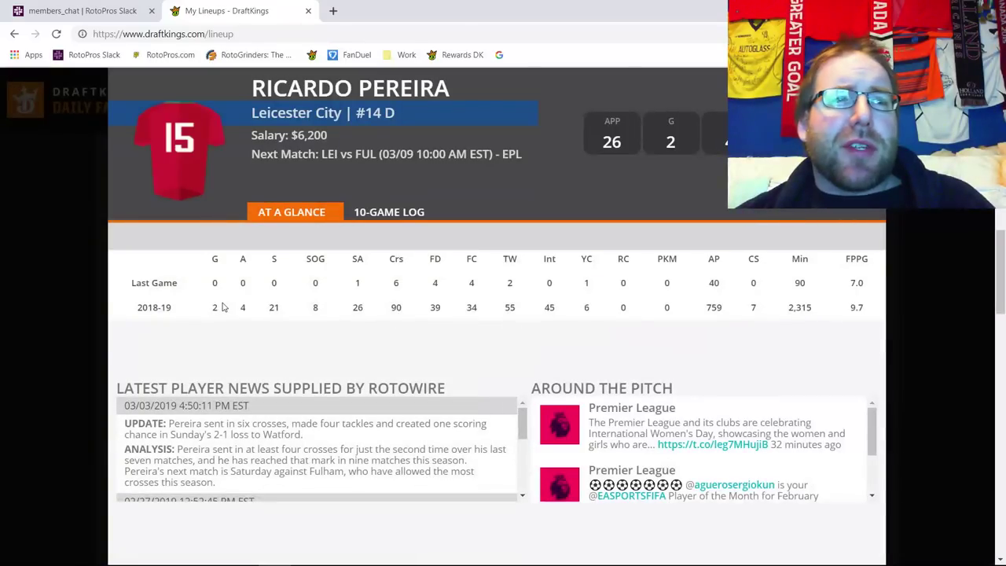
left_click(381, 212)
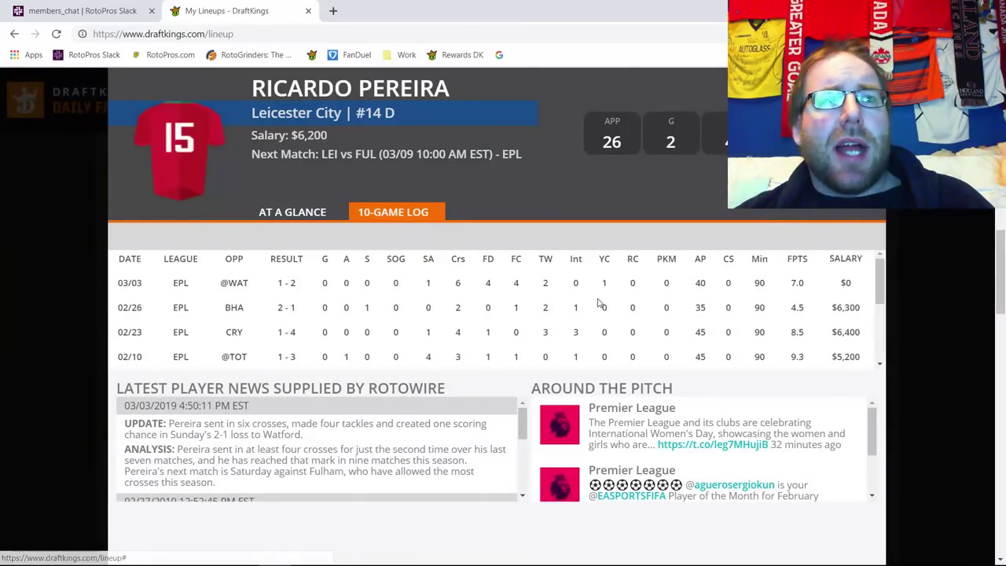
scroll(621, 303, "down", 2)
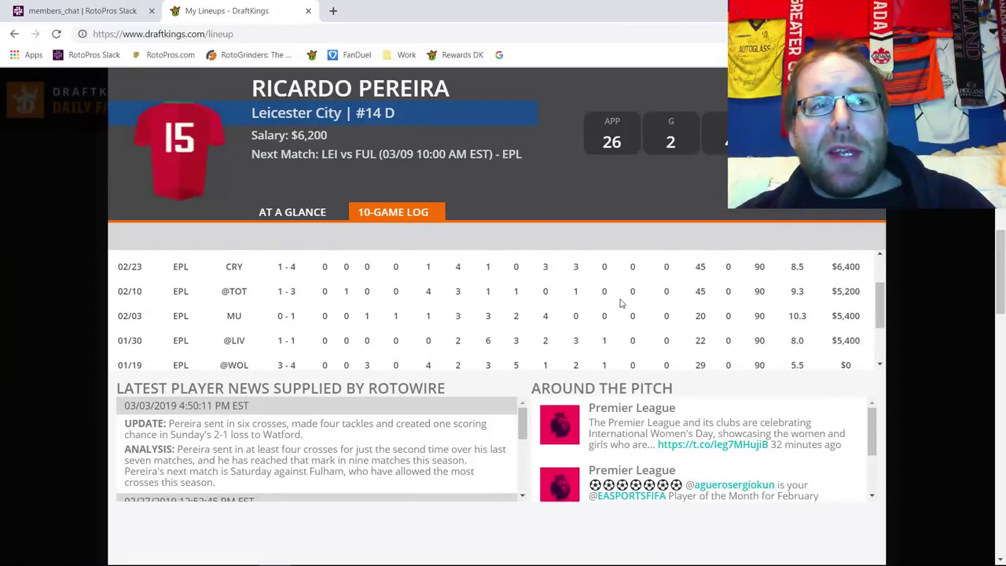
scroll(621, 304, "up", 3)
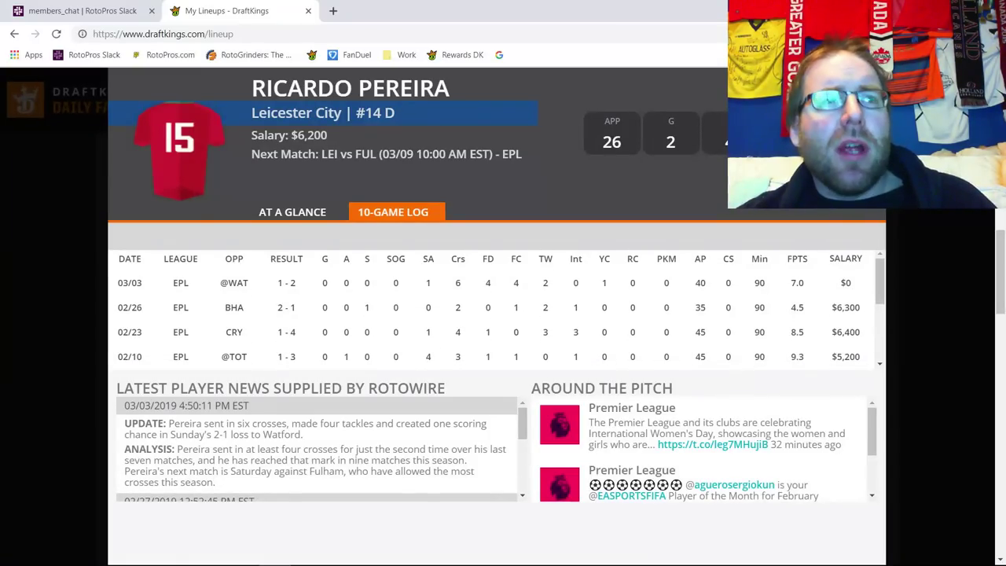
key("Escape")
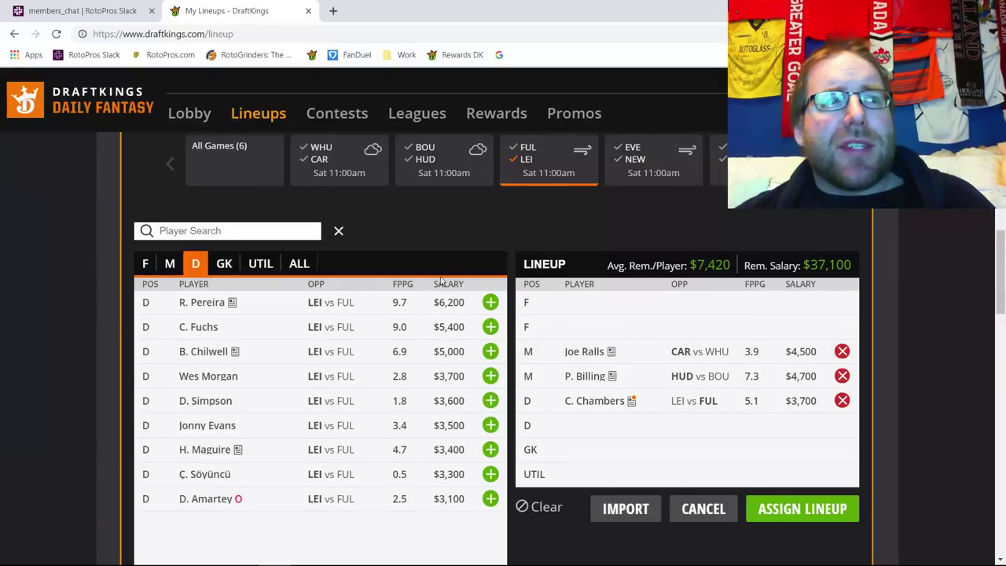
left_click(490, 308)
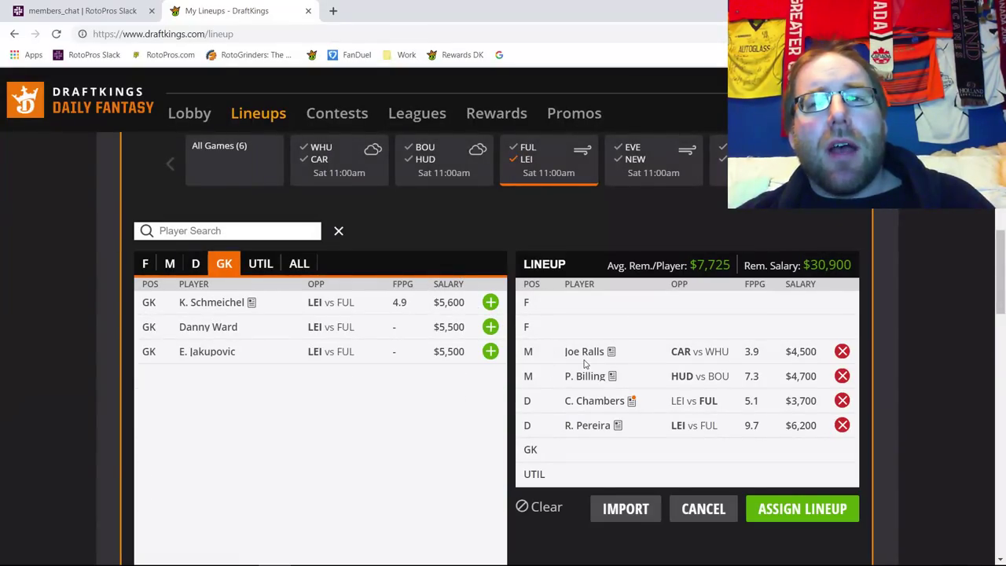
Add Leicester midfielder J. Maddison to the lineup and review his 10-game log.
left_click(173, 265)
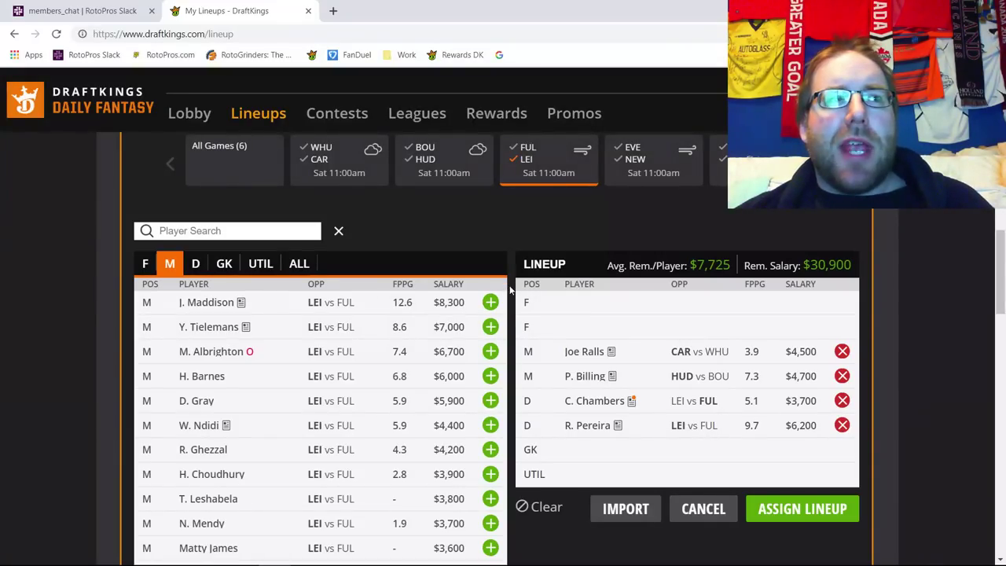
left_click(491, 302)
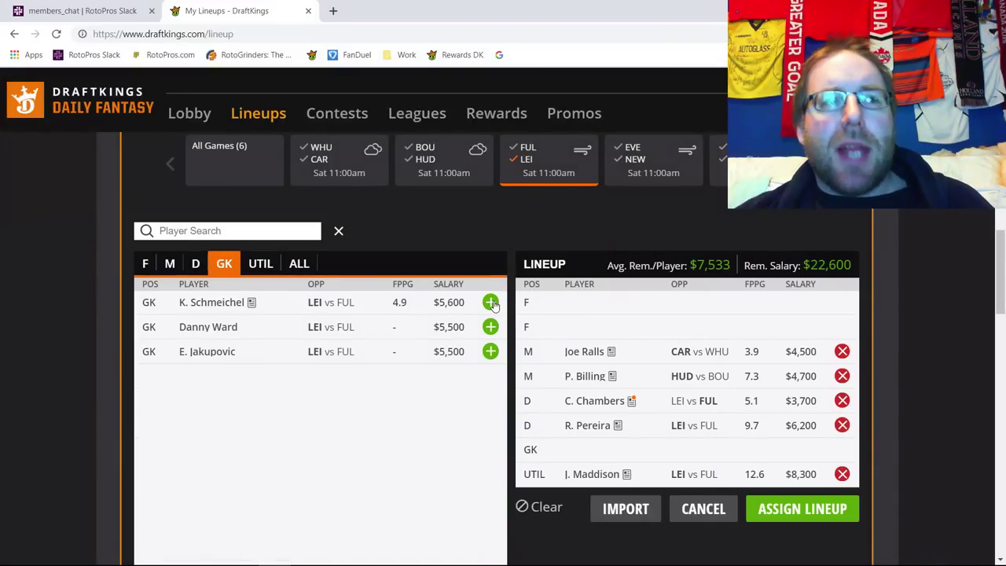
left_click(591, 474)
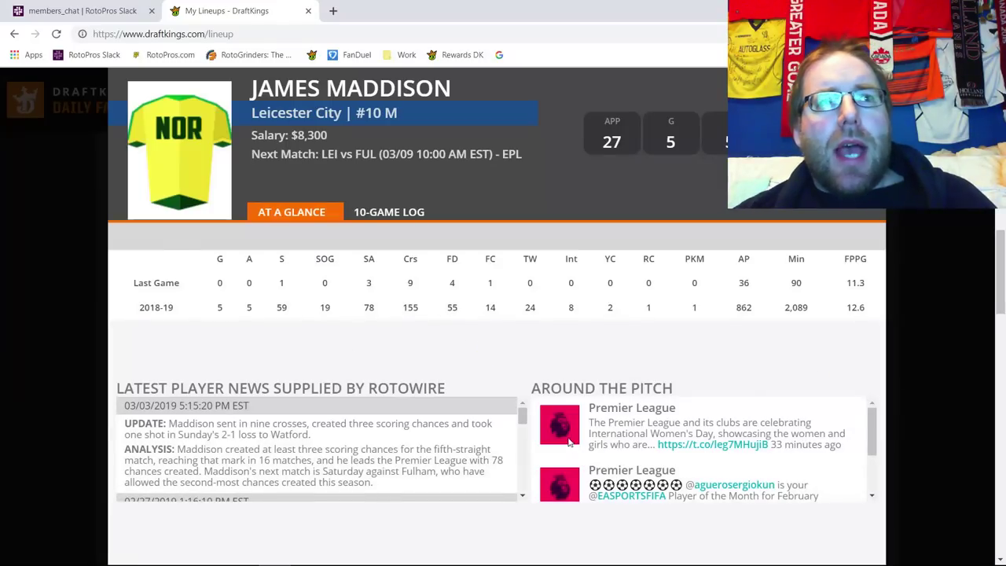
left_click(387, 213)
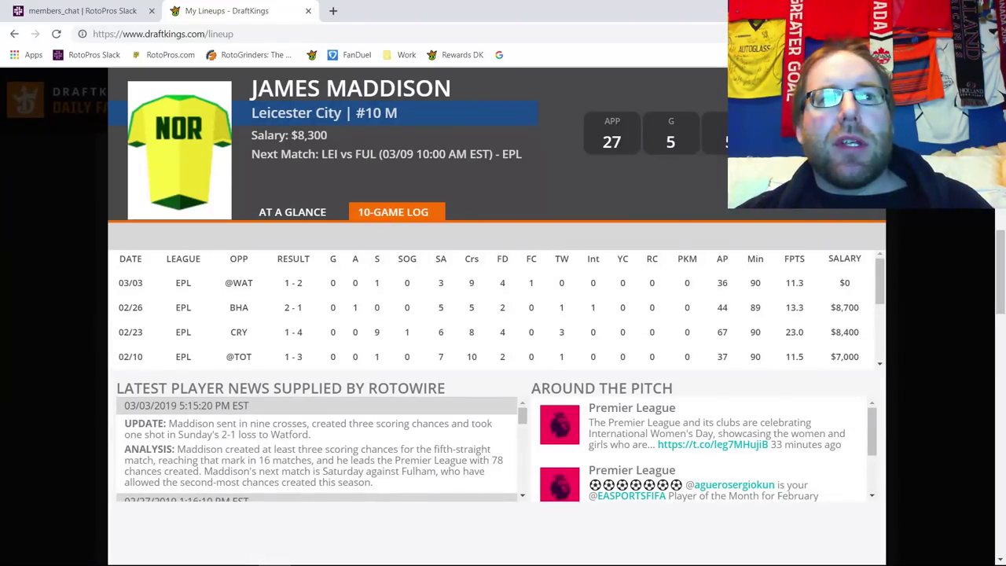
left_click(874, 248)
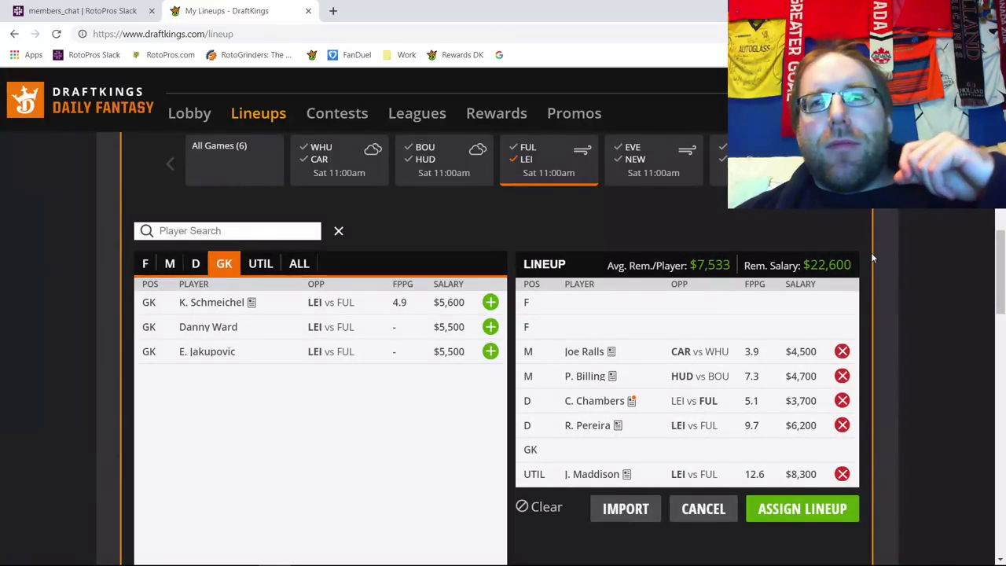